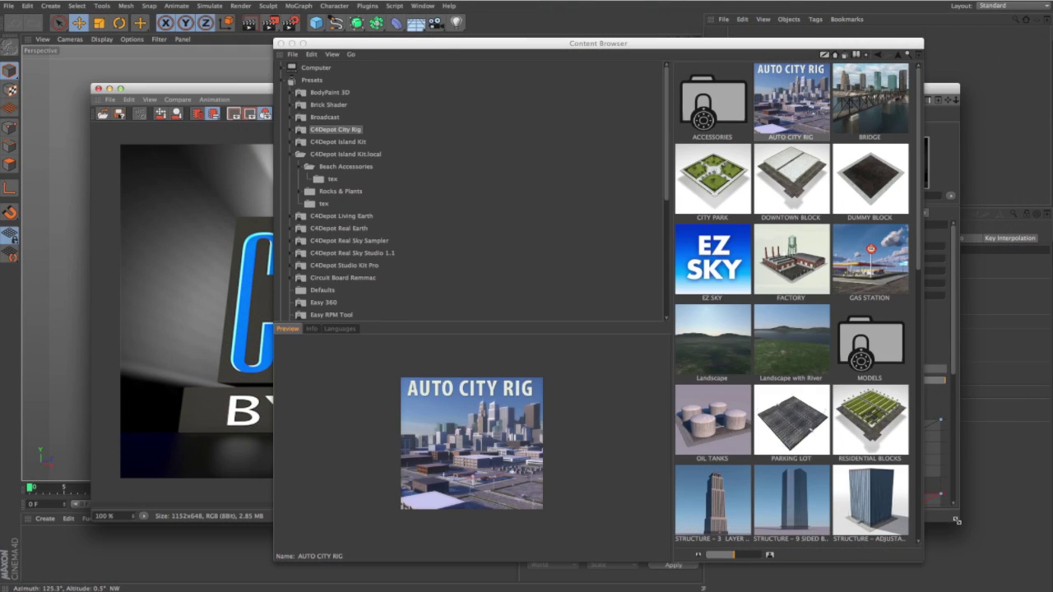
# Add the Landscape with River preset from the C4Depot City Rig library to the scene and clear the viewport of floating windows
pyautogui.click(178, 88)
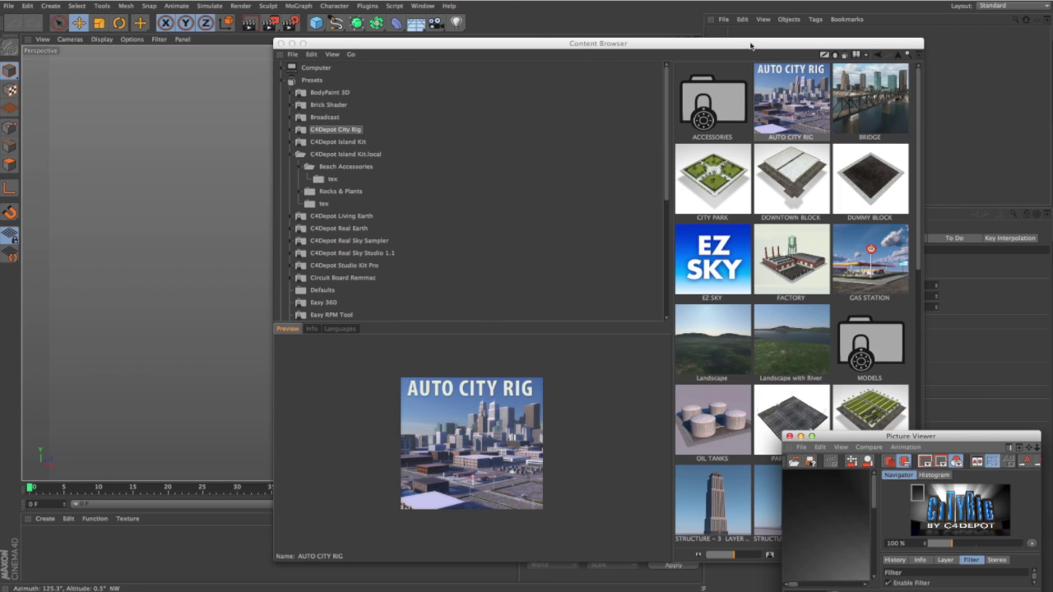
pyautogui.moveTo(750, 48); pyautogui.dragTo(540, 30)
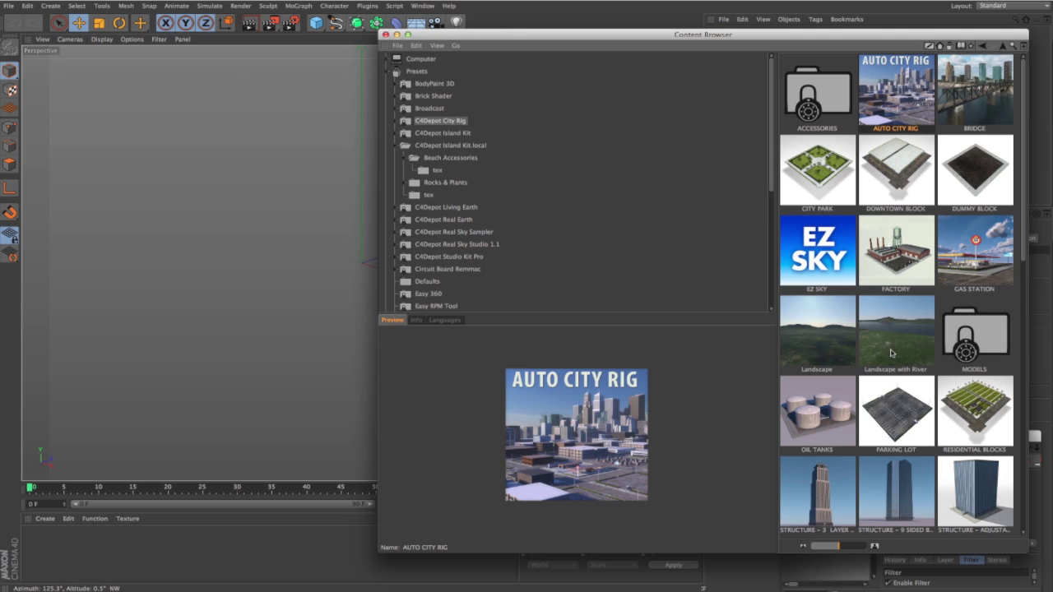
pyautogui.doubleClick(891, 353)
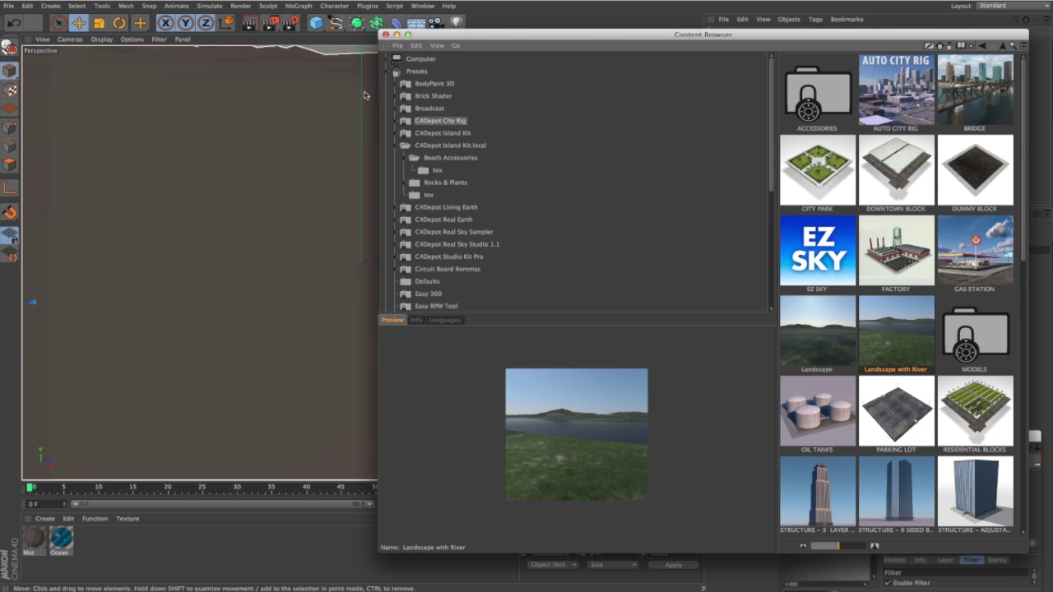
pyautogui.moveTo(450, 39); pyautogui.dragTo(255, 380)
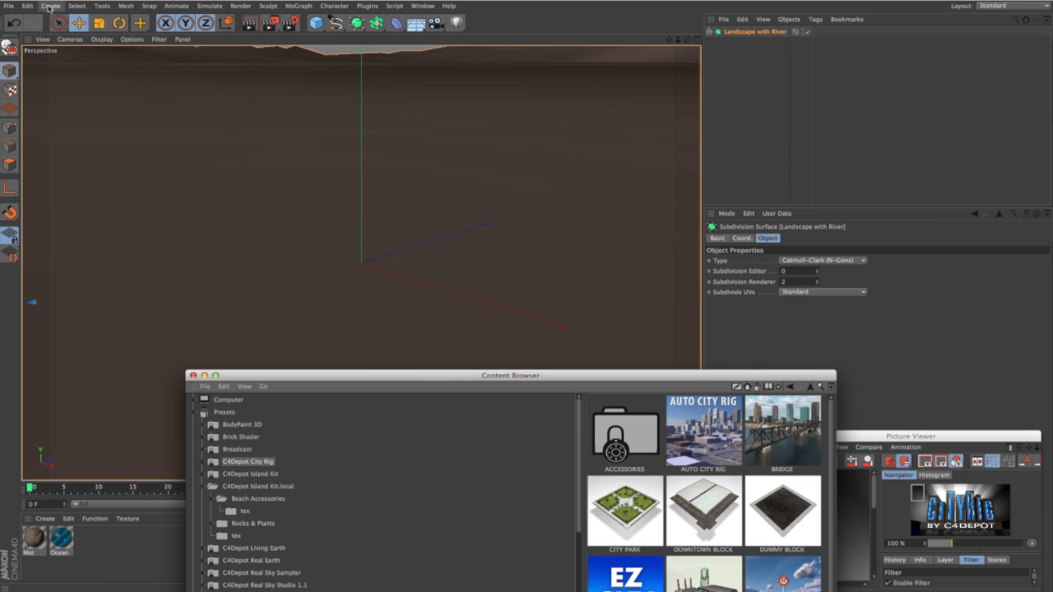
# Set the project's View Clipping to Huge in the project settings
pyautogui.click(66, 4)
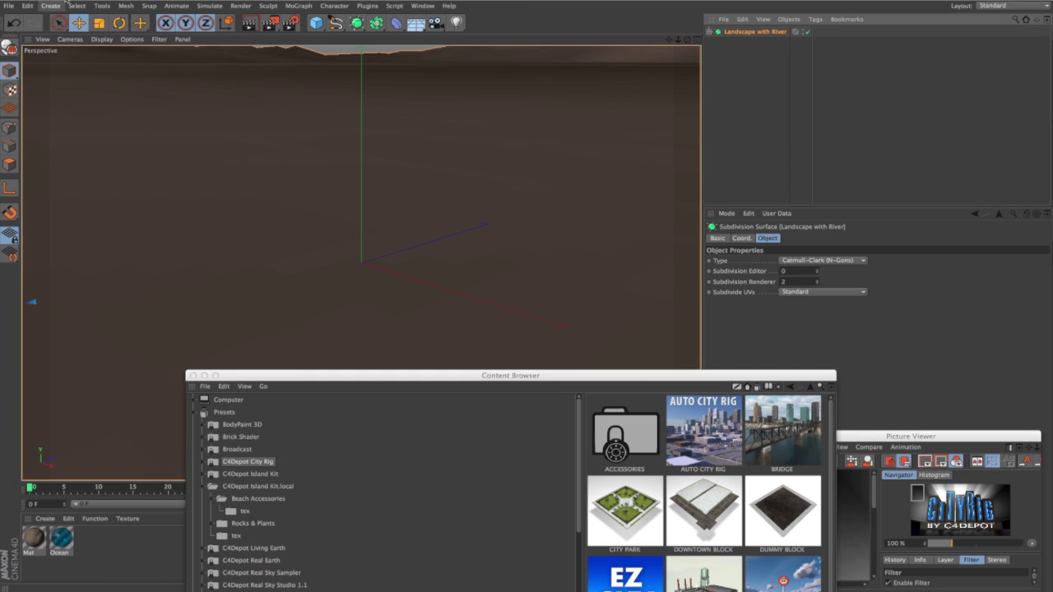
pyautogui.click(27, 6)
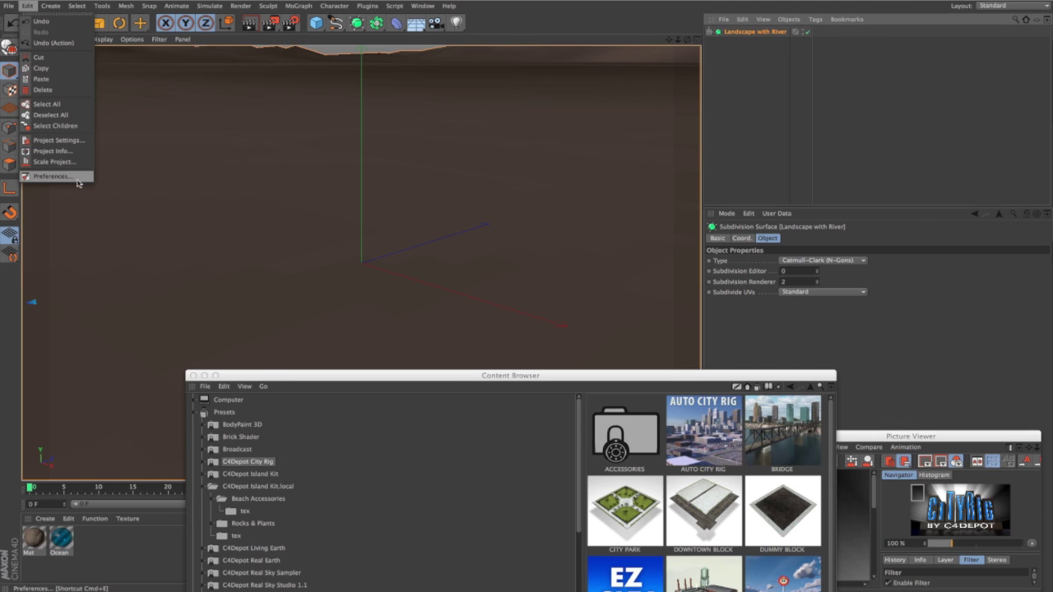
pyautogui.click(71, 141)
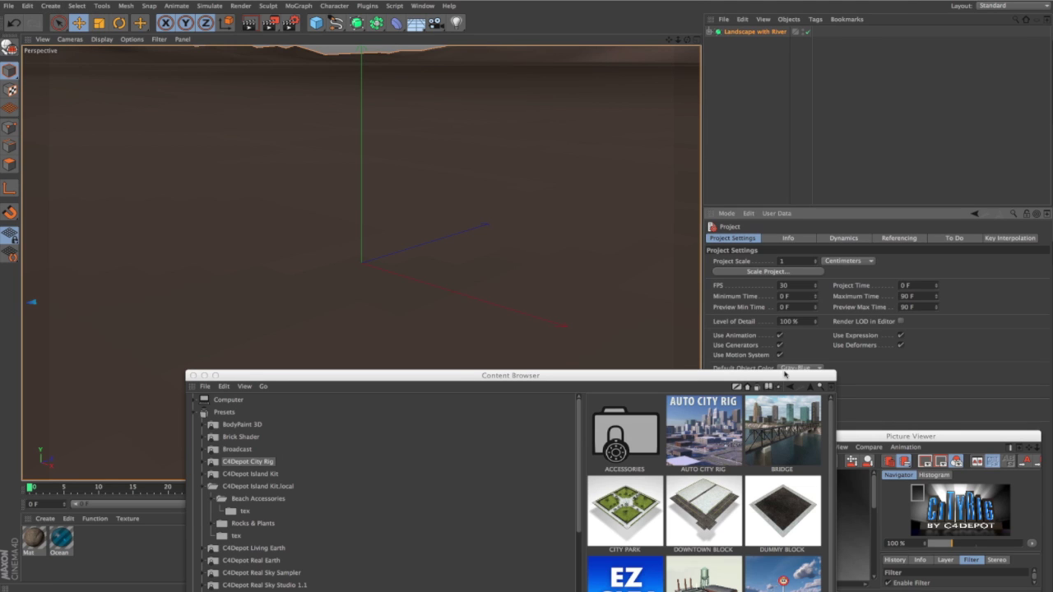
pyautogui.moveTo(784, 374); pyautogui.dragTo(510, 396)
pyautogui.click(799, 392)
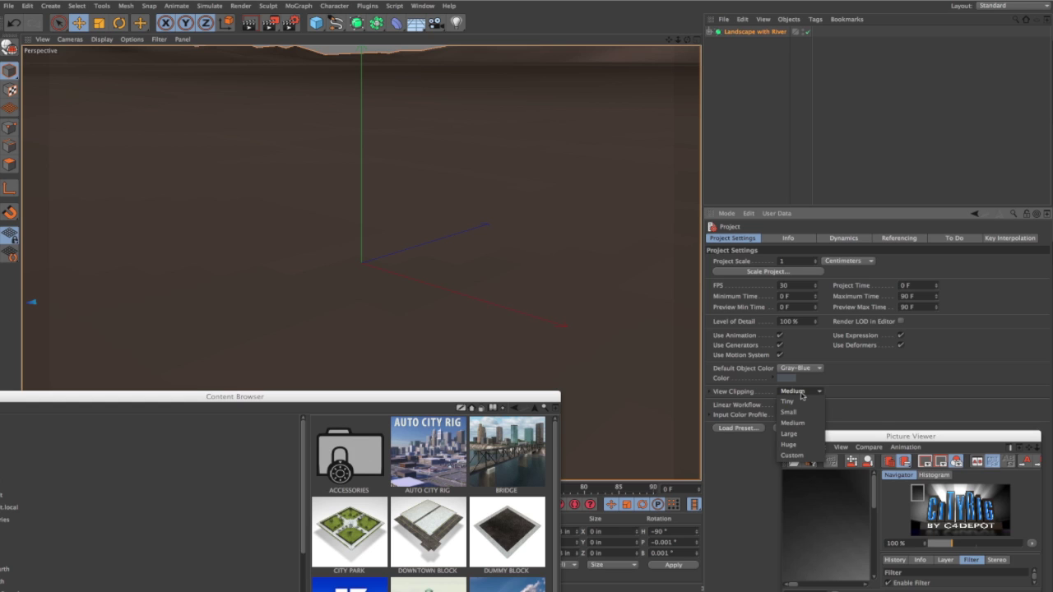
pyautogui.click(791, 445)
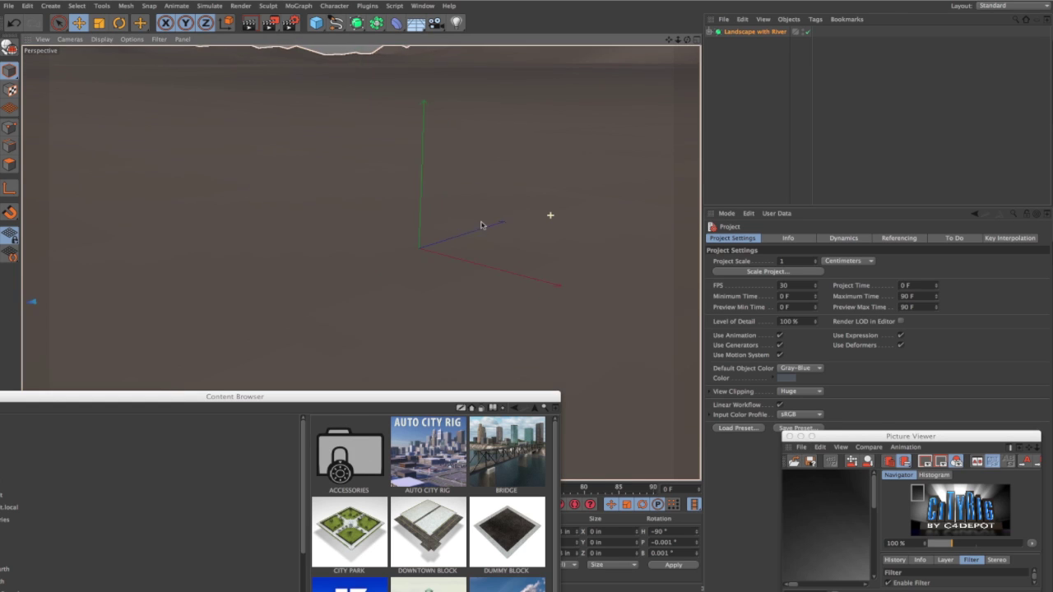
# Lower the Water – Floor Based object inside the Landscape with River slightly along its vertical axis
pyautogui.keyDown('alt'); pyautogui.moveTo(482, 224); pyautogui.dragTo(313, 218); pyautogui.keyUp('alt')
pyautogui.keyDown('alt'); pyautogui.moveTo(577, 211); pyautogui.dragTo(380, 220); pyautogui.keyUp('alt')
pyautogui.keyDown('alt'); pyautogui.moveTo(413, 226); pyautogui.dragTo(296, 206, button='middle'); pyautogui.keyUp('alt')
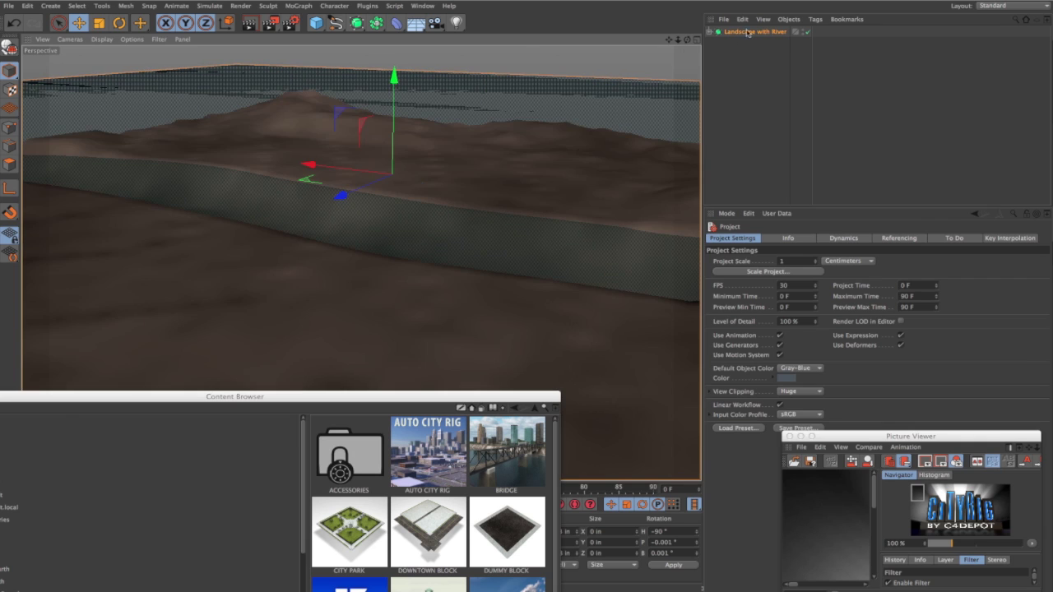
pyautogui.click(712, 31)
pyautogui.click(742, 53)
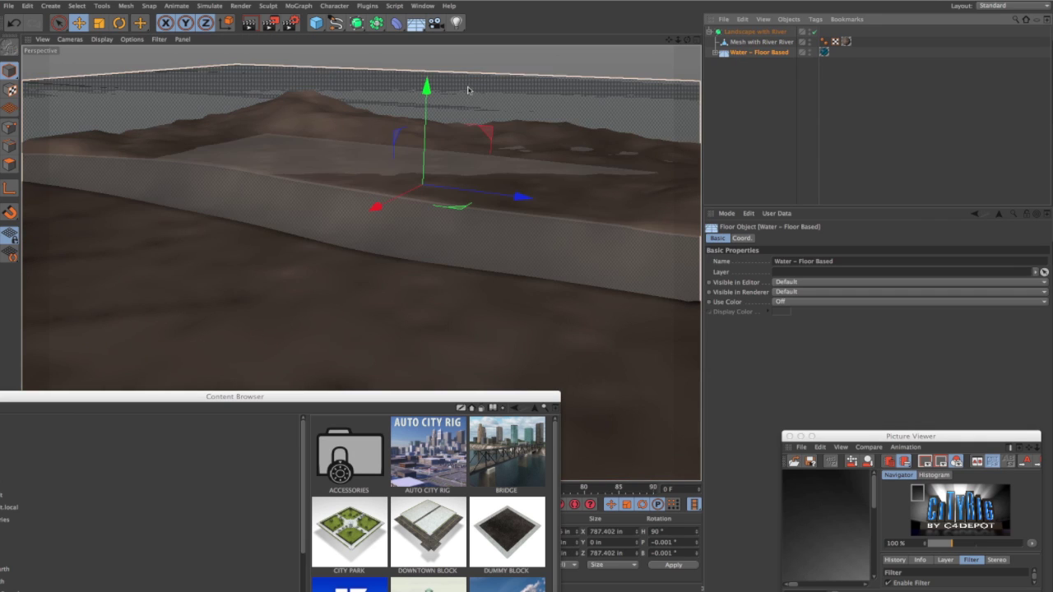
pyautogui.moveTo(429, 88); pyautogui.dragTo(429, 101)
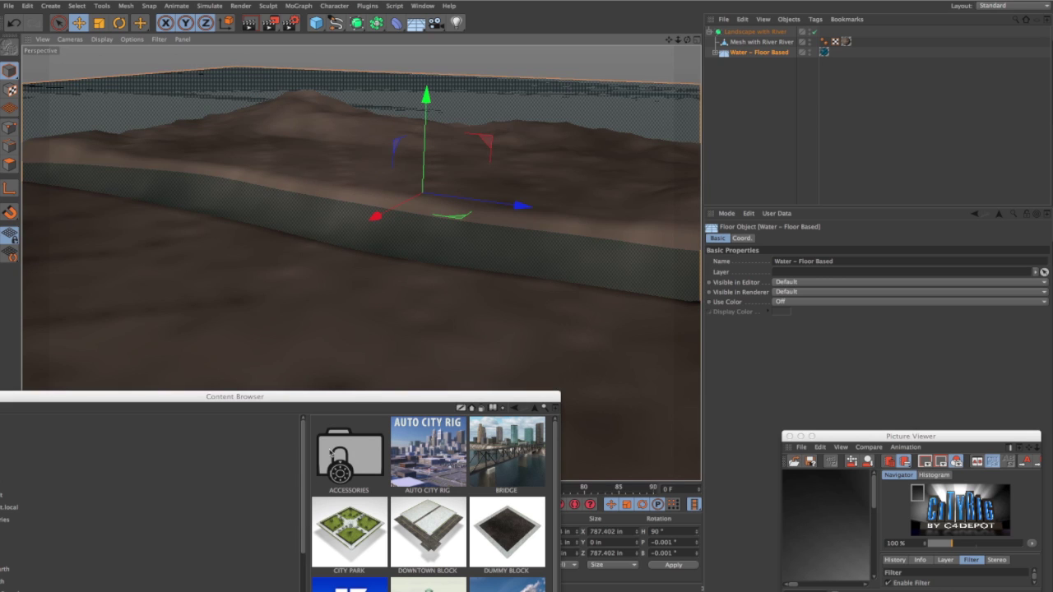
# Add the AUTO CITY RIG preset to the scene, and shrink the Content Browser and move it clear of the city
pyautogui.moveTo(354, 395); pyautogui.dragTo(734, 107)
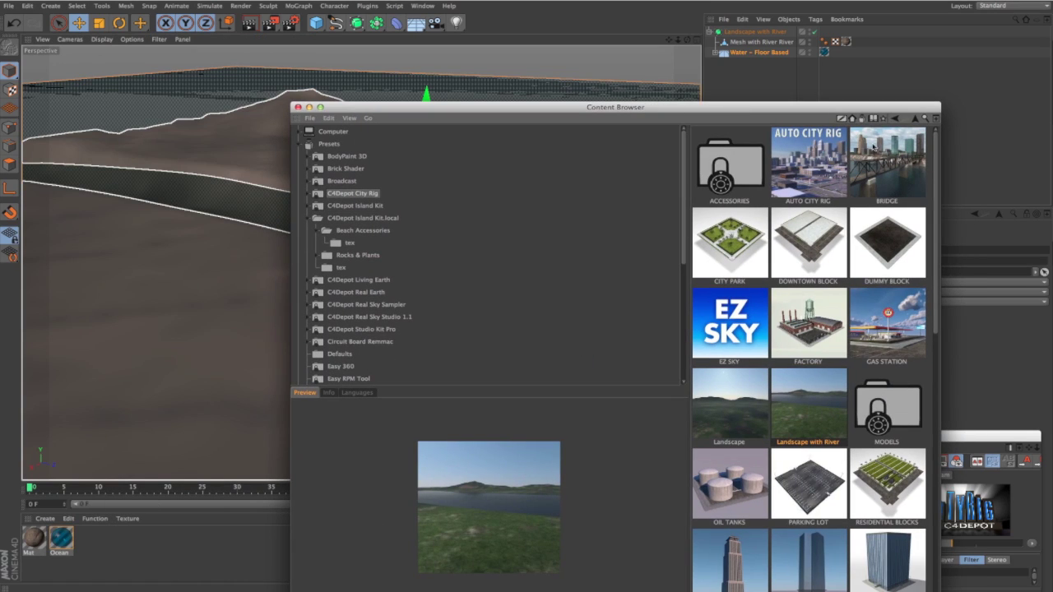
pyautogui.click(812, 146)
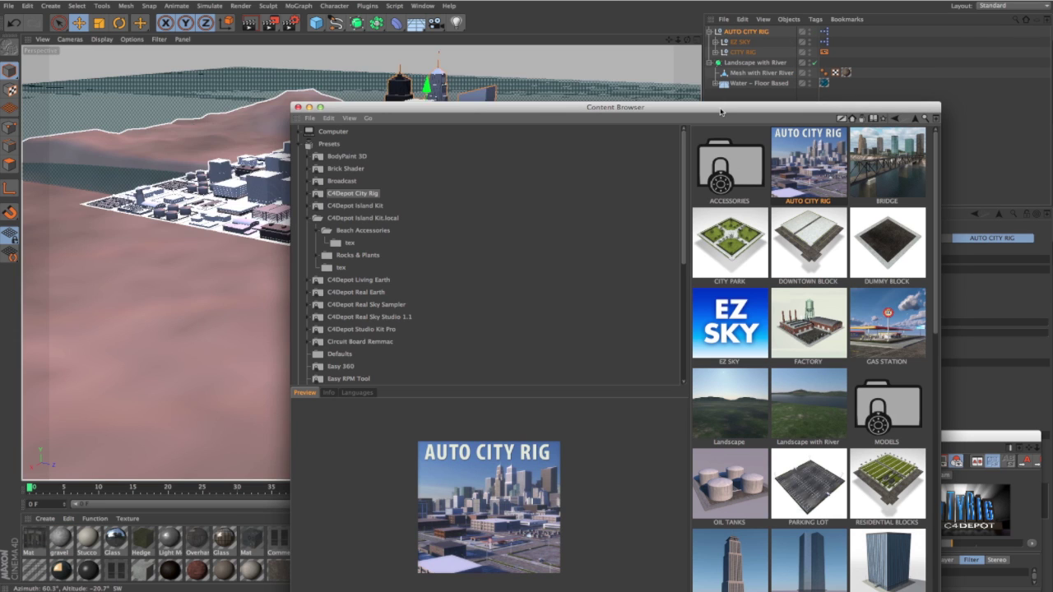
pyautogui.moveTo(716, 106); pyautogui.dragTo(610, 35)
pyautogui.moveTo(830, 550); pyautogui.dragTo(640, 338)
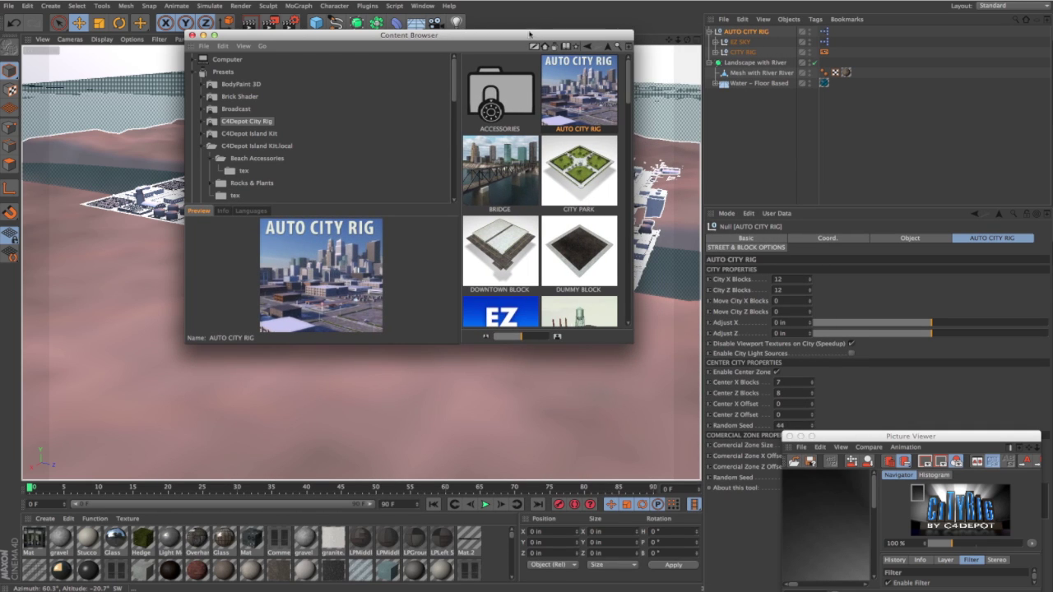
pyautogui.moveTo(529, 37); pyautogui.dragTo(825, 371)
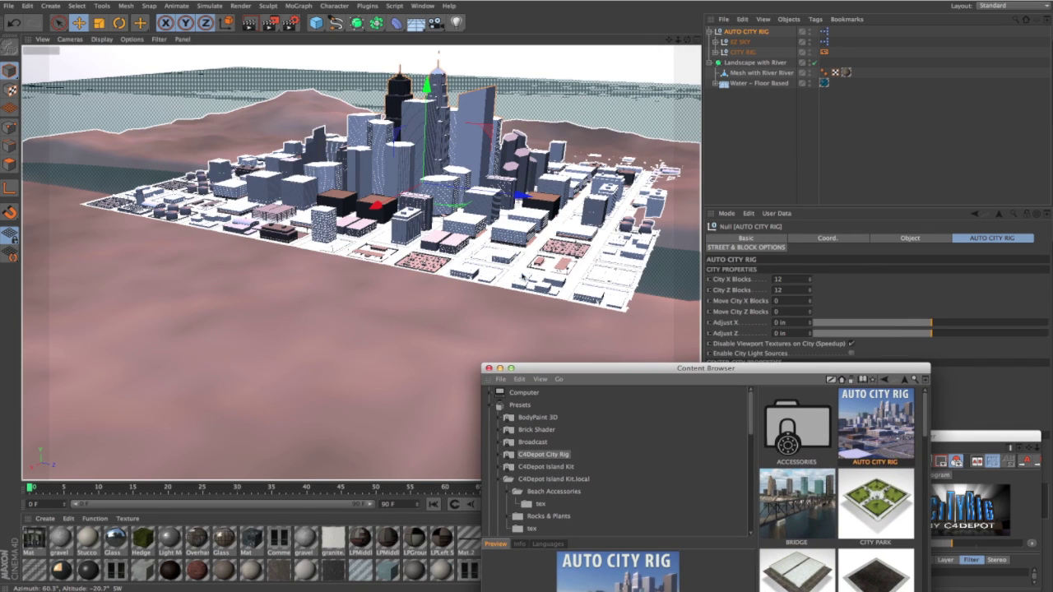
pyautogui.keyDown('alt'); pyautogui.moveTo(455, 278); pyautogui.dragTo(329, 277); pyautogui.keyUp('alt')
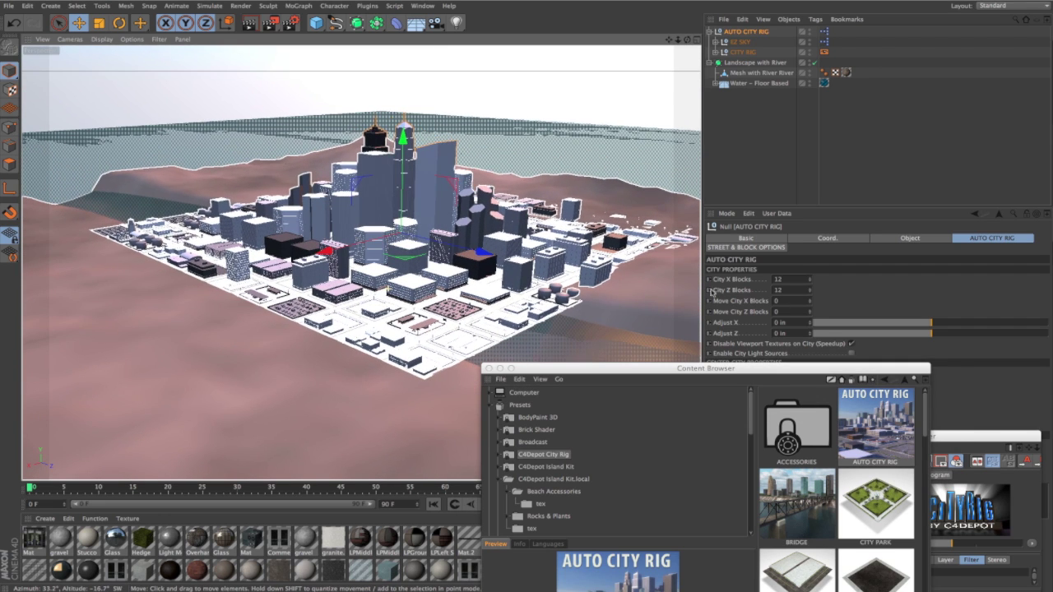
pyautogui.moveTo(858, 375); pyautogui.dragTo(409, 435)
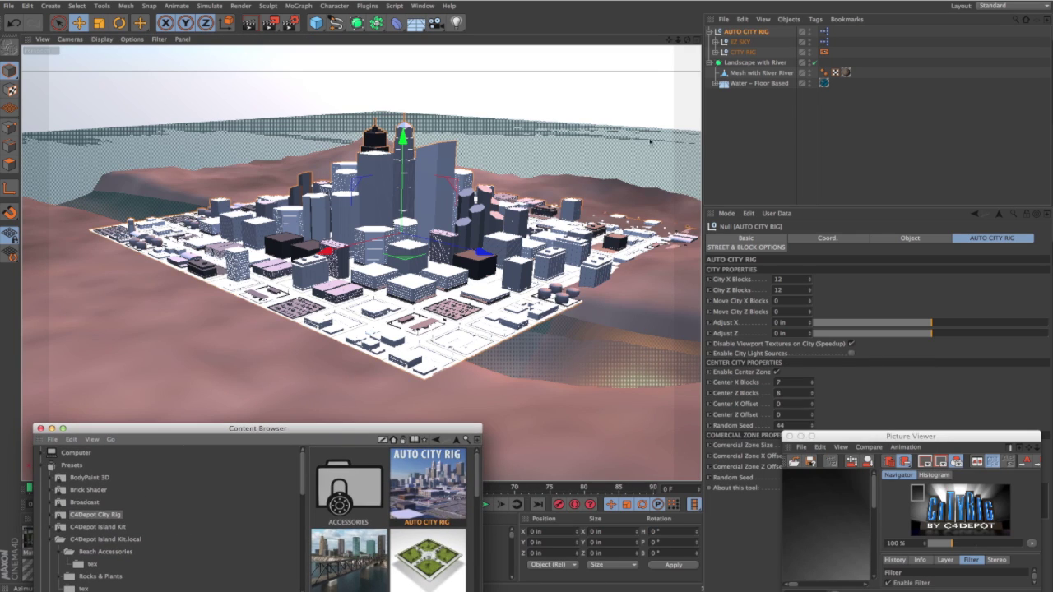
# Set City X Blocks of the AUTO CITY RIG to 6 to narrow the city
pyautogui.scroll(6, 437, 215)
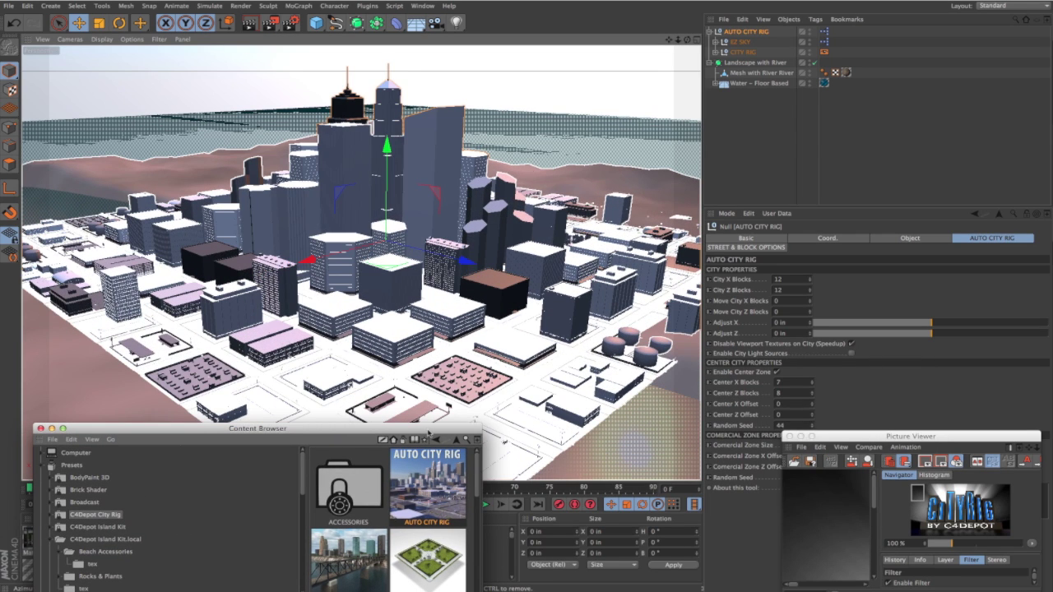
pyautogui.keyDown('alt'); pyautogui.moveTo(397, 307); pyautogui.dragTo(452, 242); pyautogui.keyUp('alt')
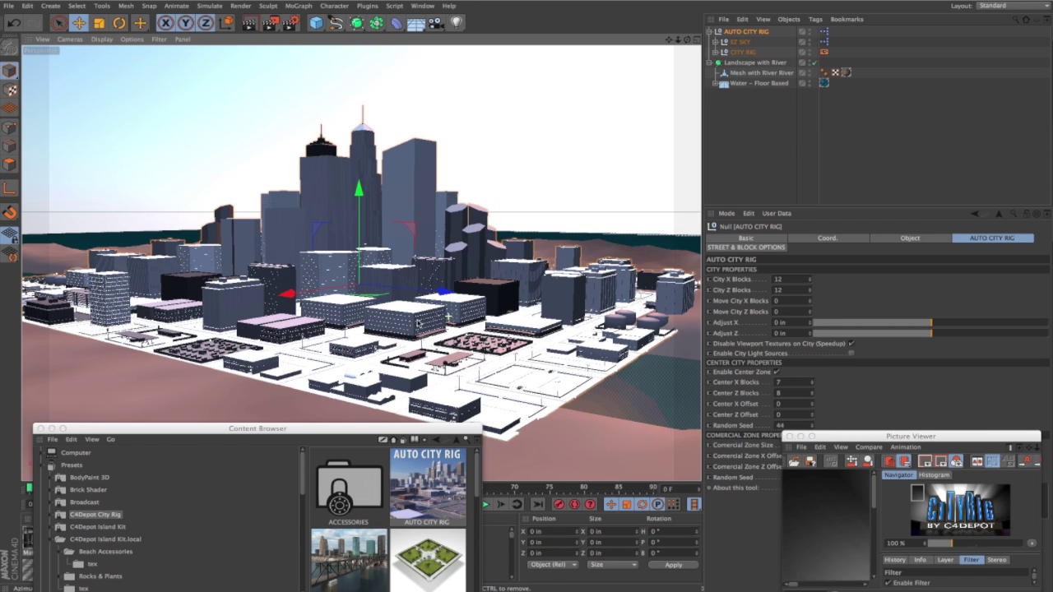
pyautogui.keyDown('alt'); pyautogui.moveTo(436, 321); pyautogui.dragTo(383, 326); pyautogui.keyUp('alt')
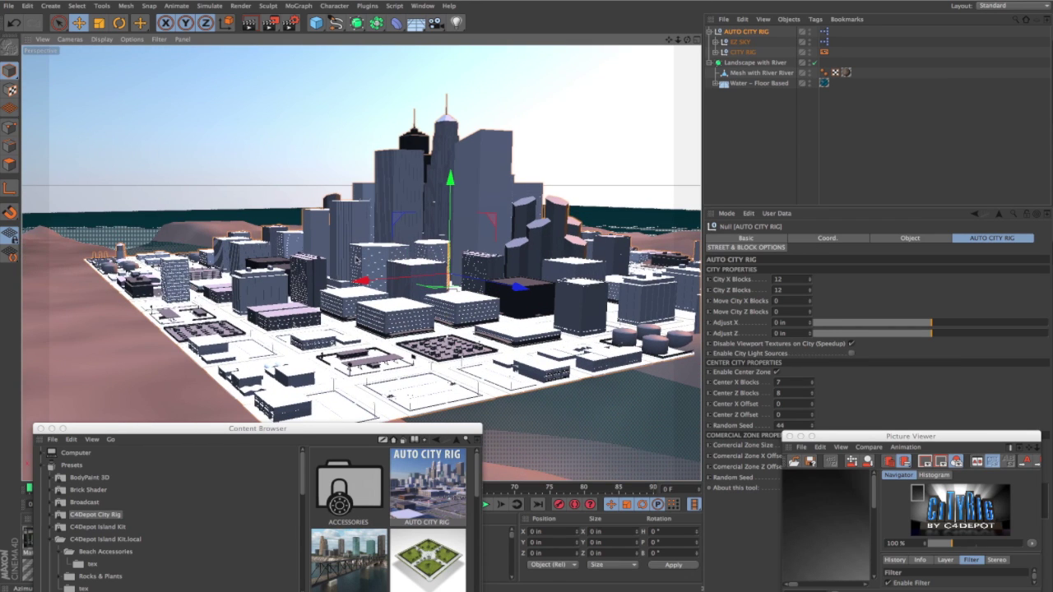
pyautogui.keyDown('alt'); pyautogui.moveTo(447, 261); pyautogui.dragTo(366, 294); pyautogui.keyUp('alt')
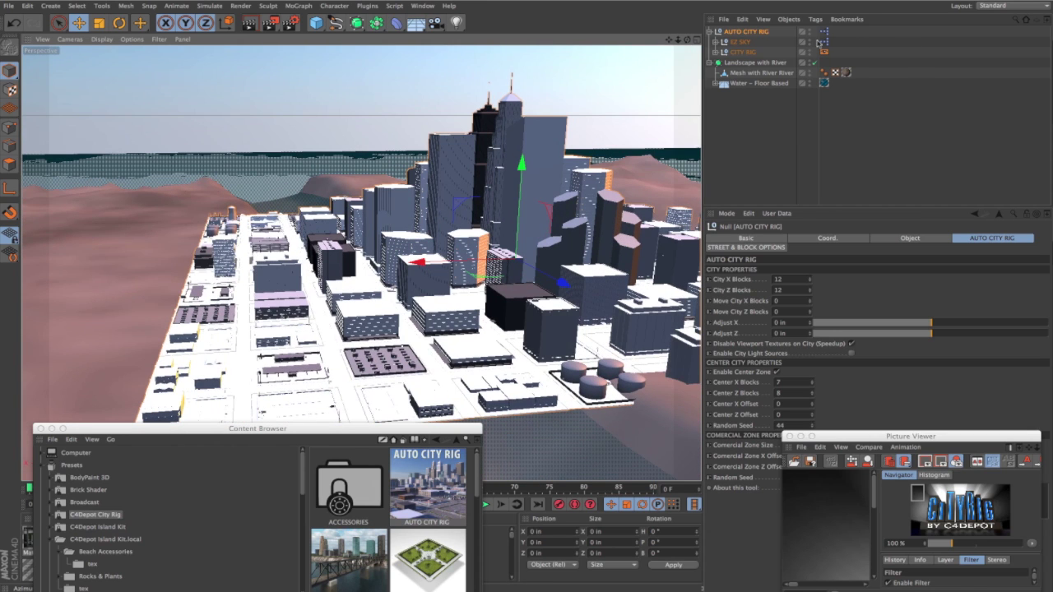
pyautogui.click(744, 34)
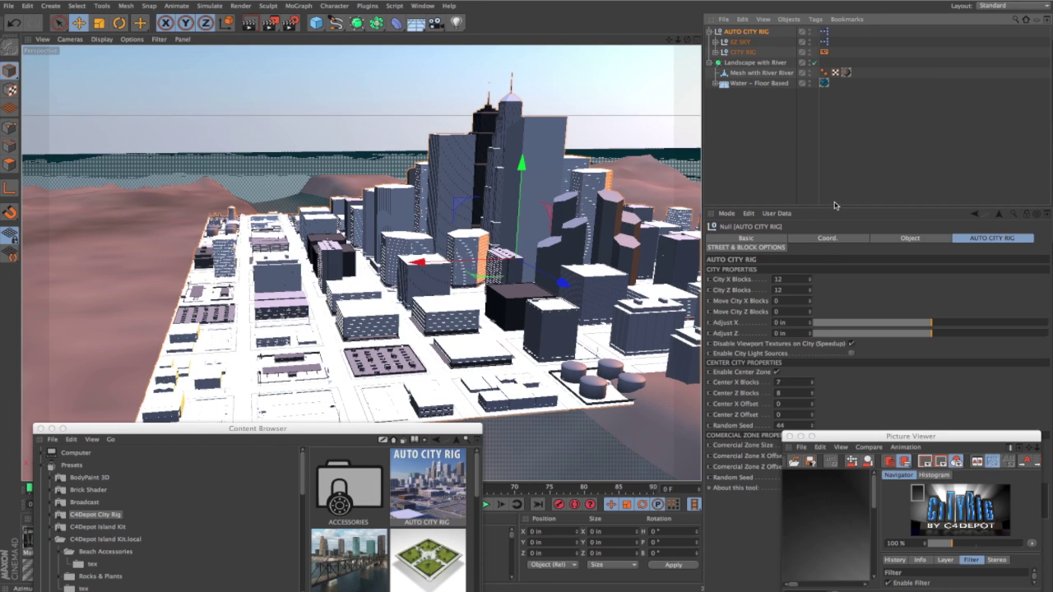
pyautogui.moveTo(835, 206); pyautogui.dragTo(829, 104)
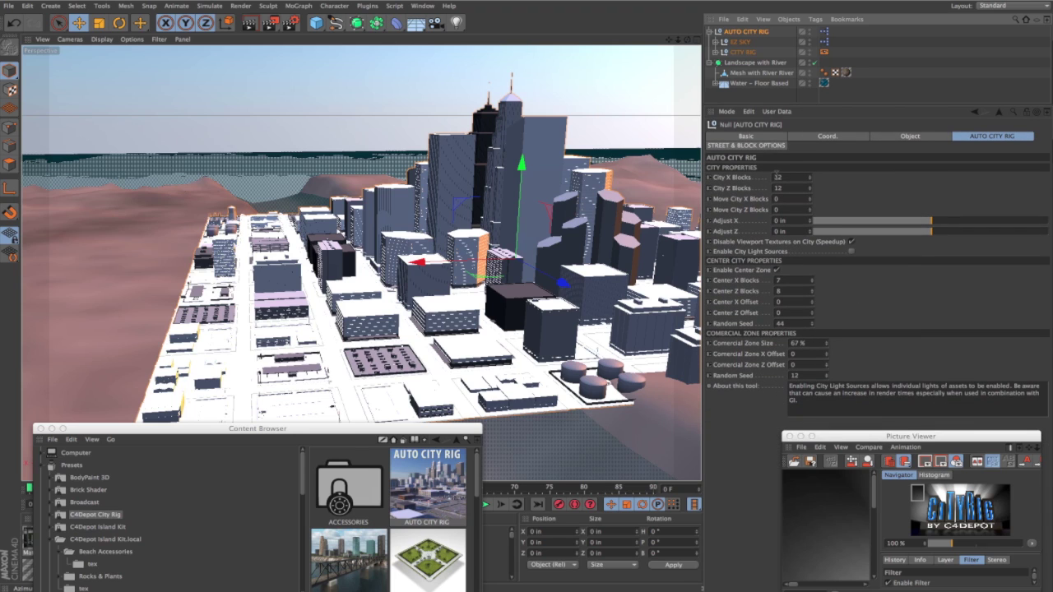
pyautogui.click(786, 177)
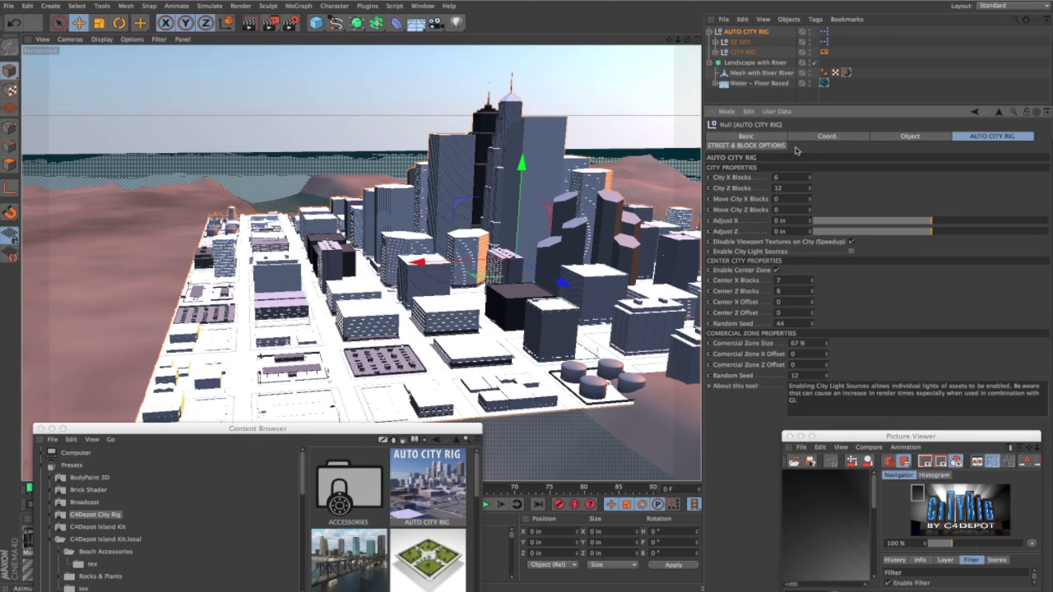
# Shift the city along X by setting Move City X Blocks to -2 and Adjust X to 193 in
pyautogui.click(810, 220)
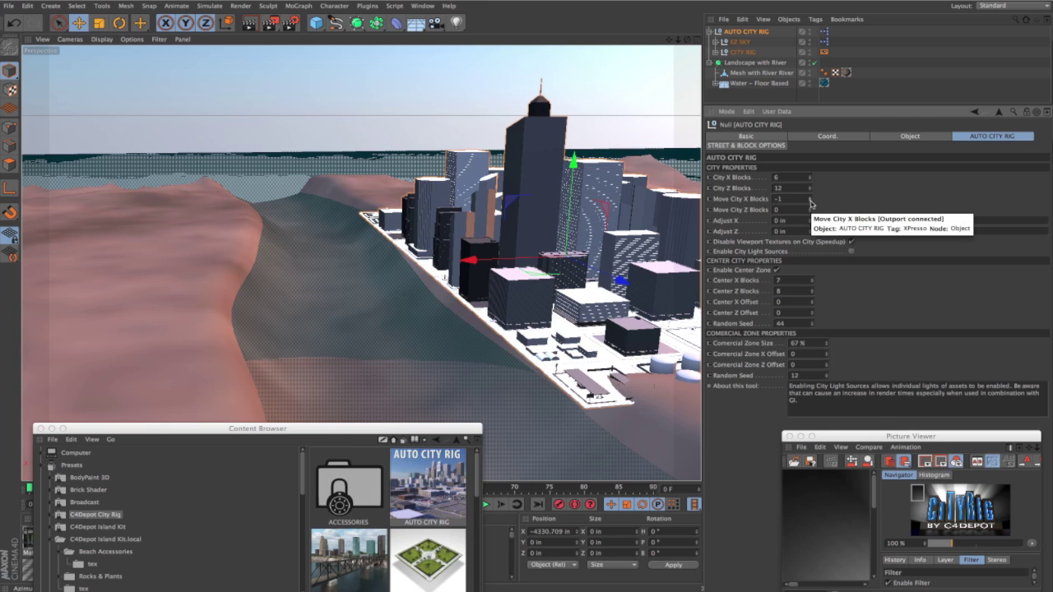
pyautogui.click(810, 202)
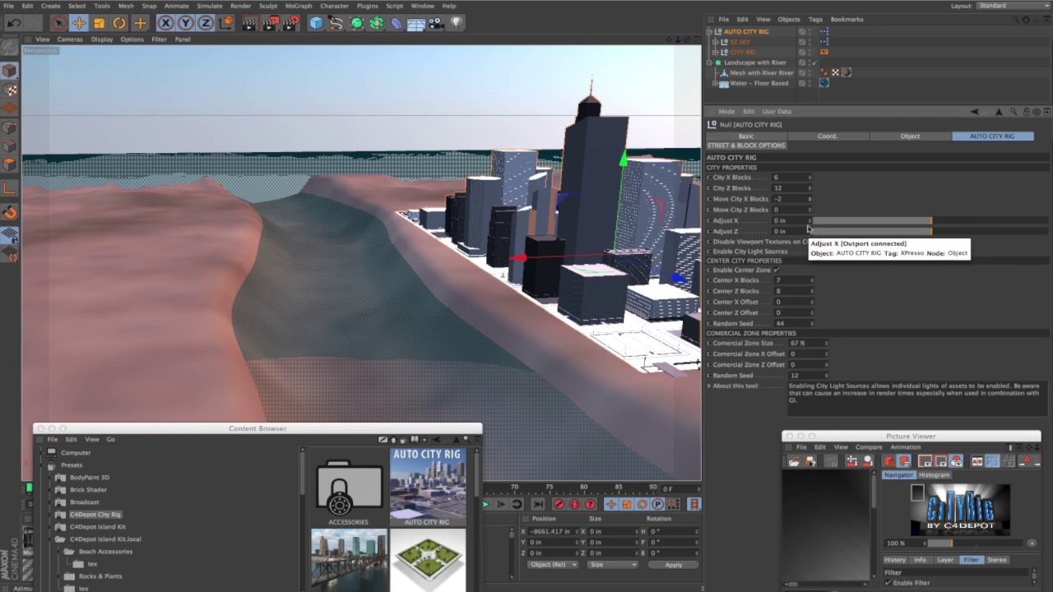
pyautogui.click(810, 219)
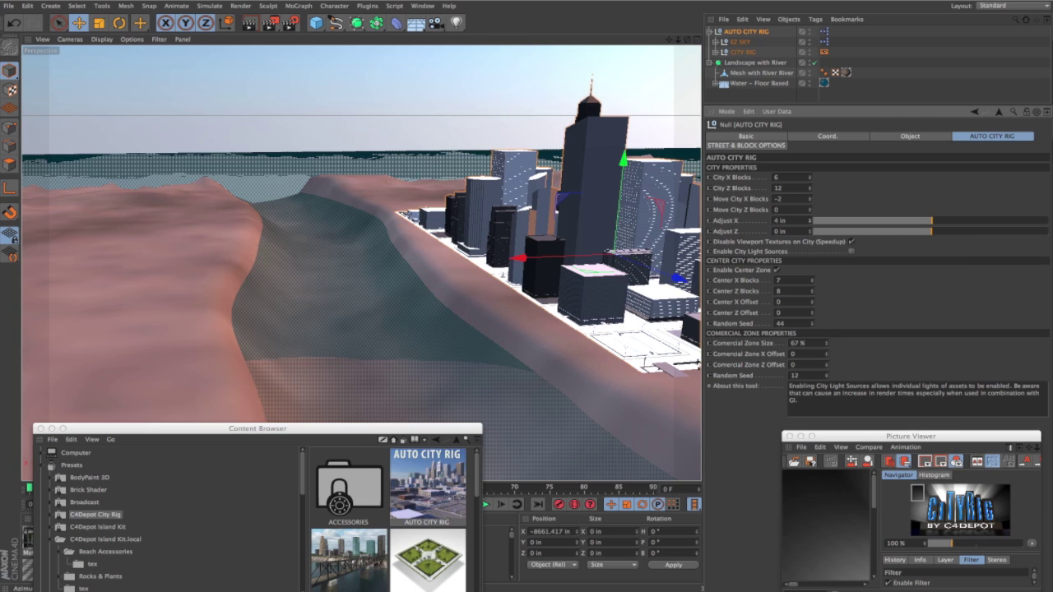
pyautogui.moveTo(810, 221); pyautogui.dragTo(810, 68)
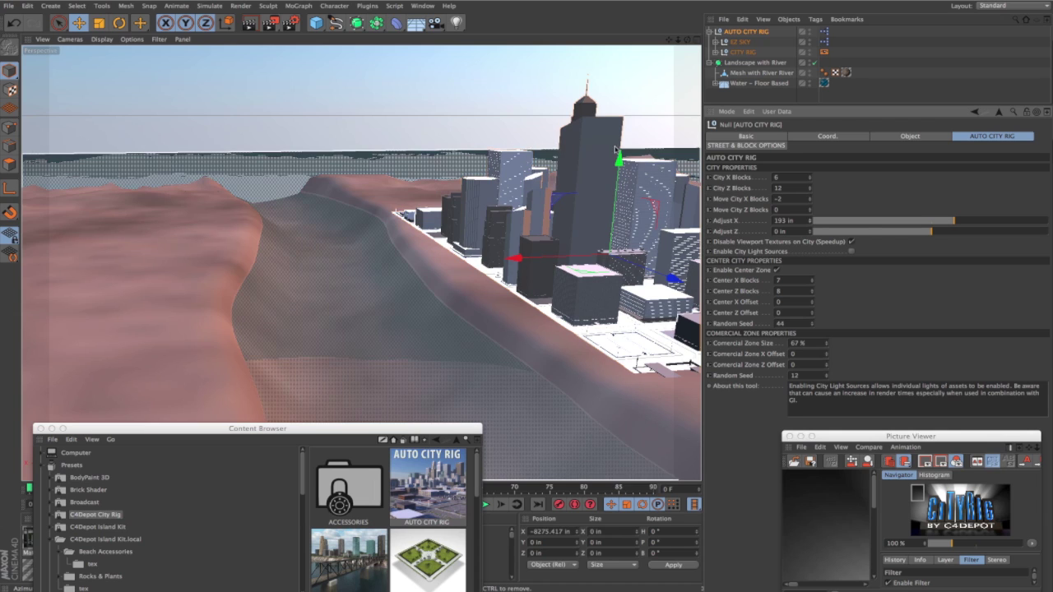
# Set the center city's Center X Offset to 2 to shift the downtown towers toward the river
pyautogui.keyDown('alt'); pyautogui.moveTo(580, 152); pyautogui.dragTo(539, 153, button='middle'); pyautogui.keyUp('alt')
pyautogui.keyDown('alt'); pyautogui.moveTo(540, 153); pyautogui.dragTo(469, 157); pyautogui.keyUp('alt')
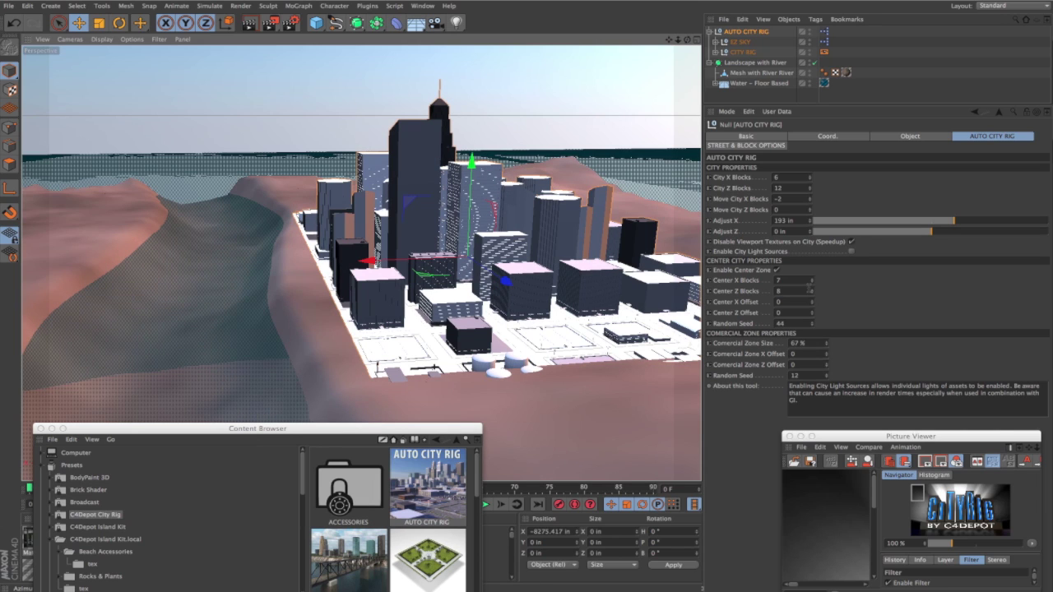
pyautogui.click(811, 299)
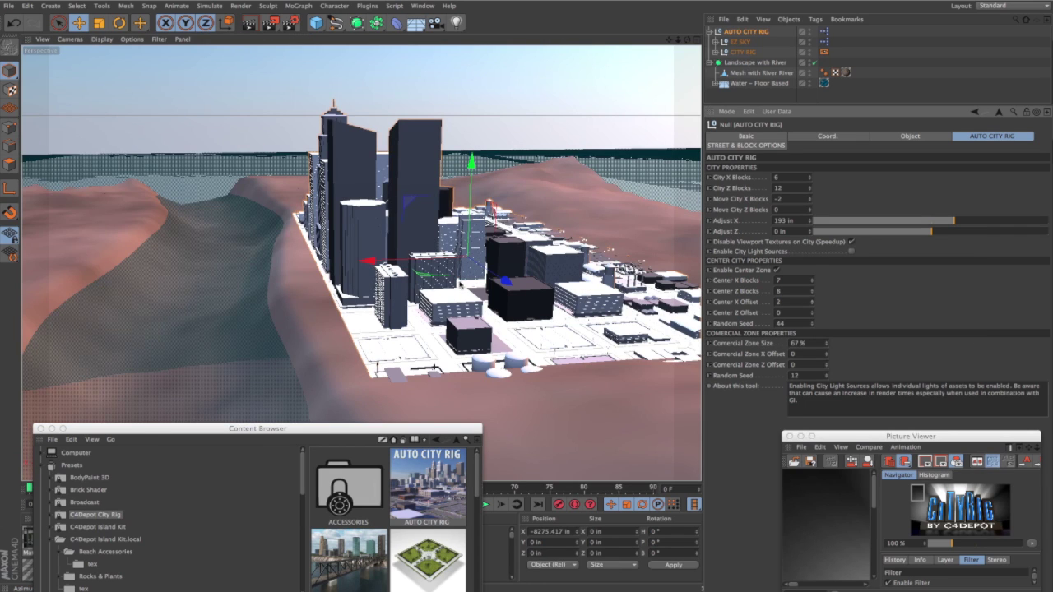
# Change the Random Seed in the Center City Properties to 50 for a different skyline arrangement
pyautogui.moveTo(373, 232)
pyautogui.keyDown('alt'); pyautogui.mouseDown()
pyautogui.moveTo(530, 240)
pyautogui.moveTo(369, 234)
pyautogui.mouseUp(); pyautogui.keyUp('alt')
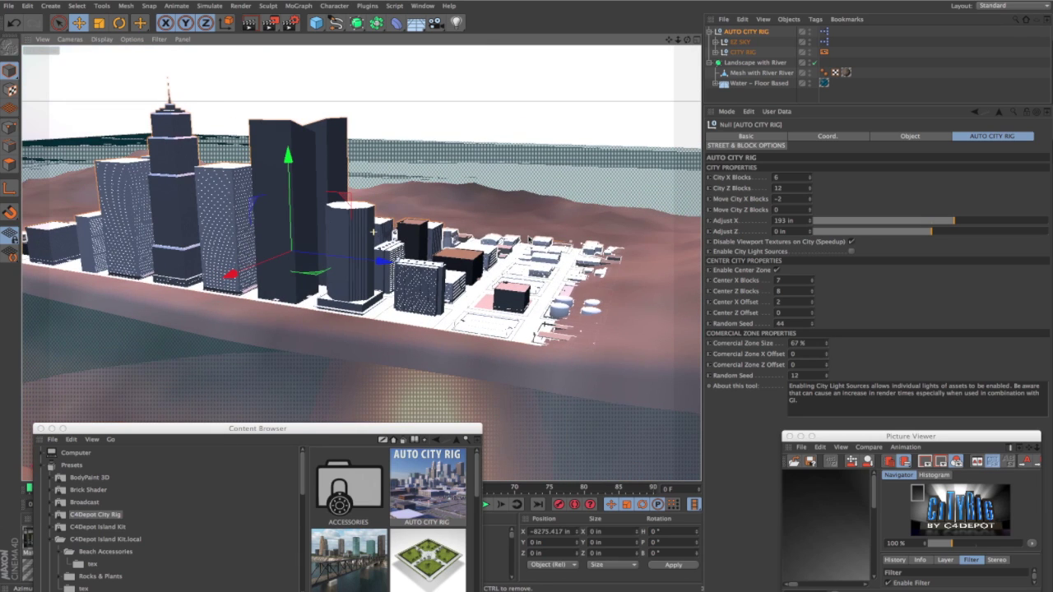
pyautogui.click(812, 324)
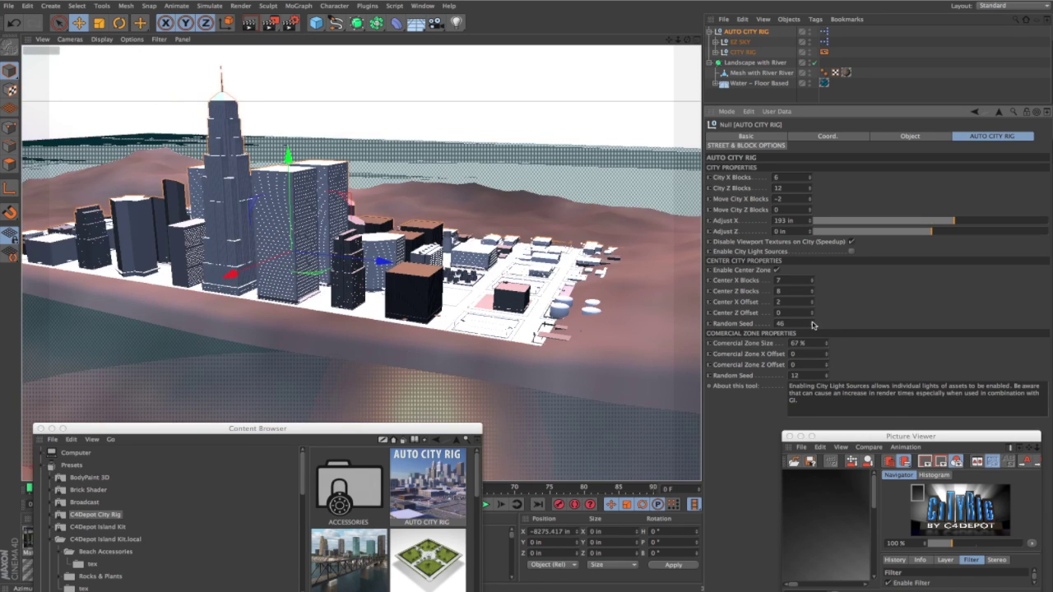
pyautogui.click(812, 324)
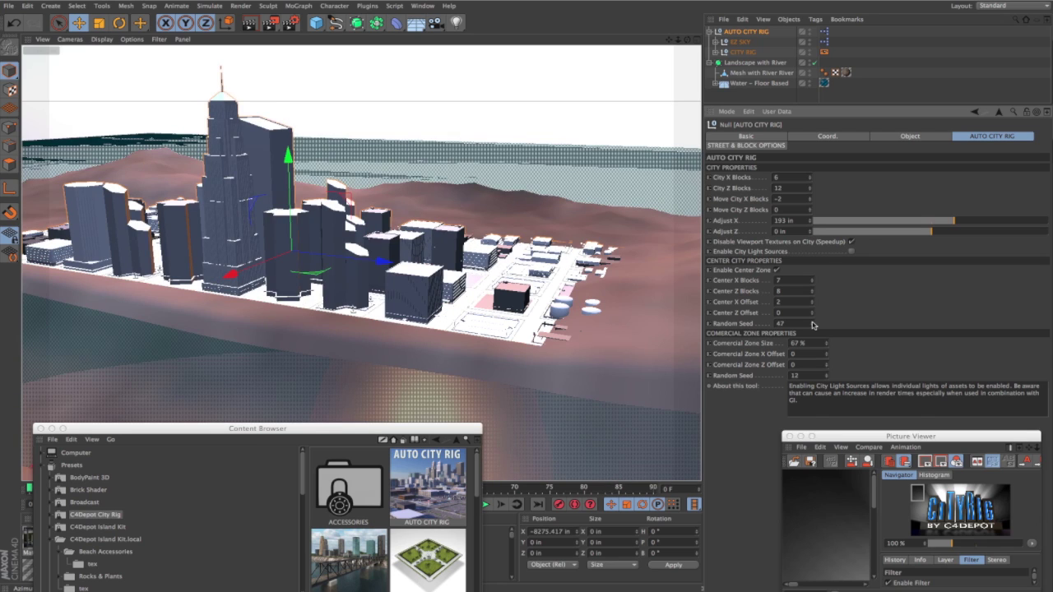
pyautogui.click(811, 324)
pyautogui.click(812, 324)
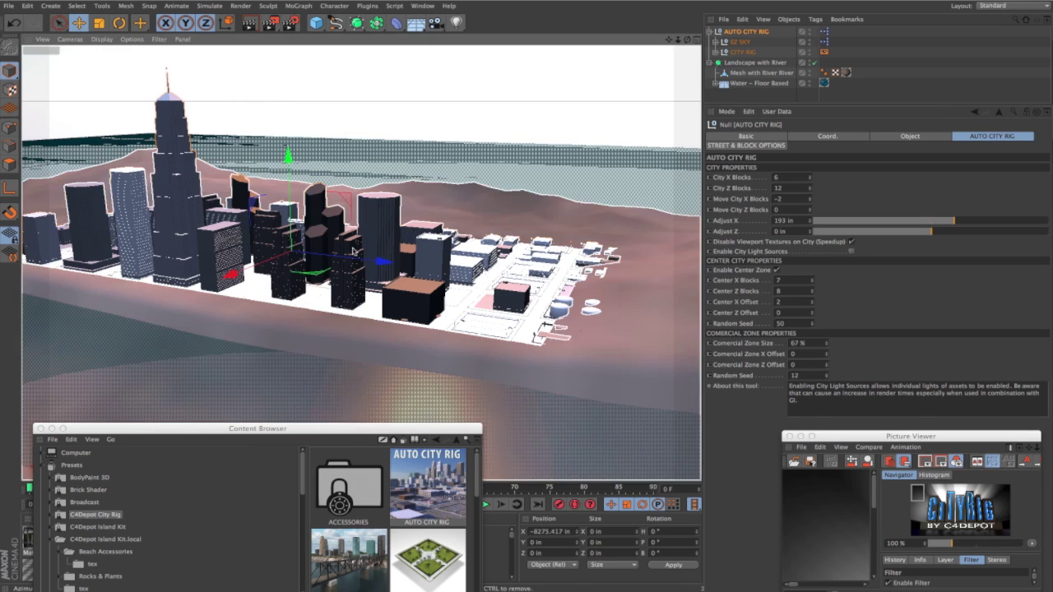
# Add a second AUTO CITY RIG preset from the C4Depot City Rig library to the scene
pyautogui.keyDown('alt'); pyautogui.moveTo(355, 251); pyautogui.dragTo(265, 289); pyautogui.keyUp('alt')
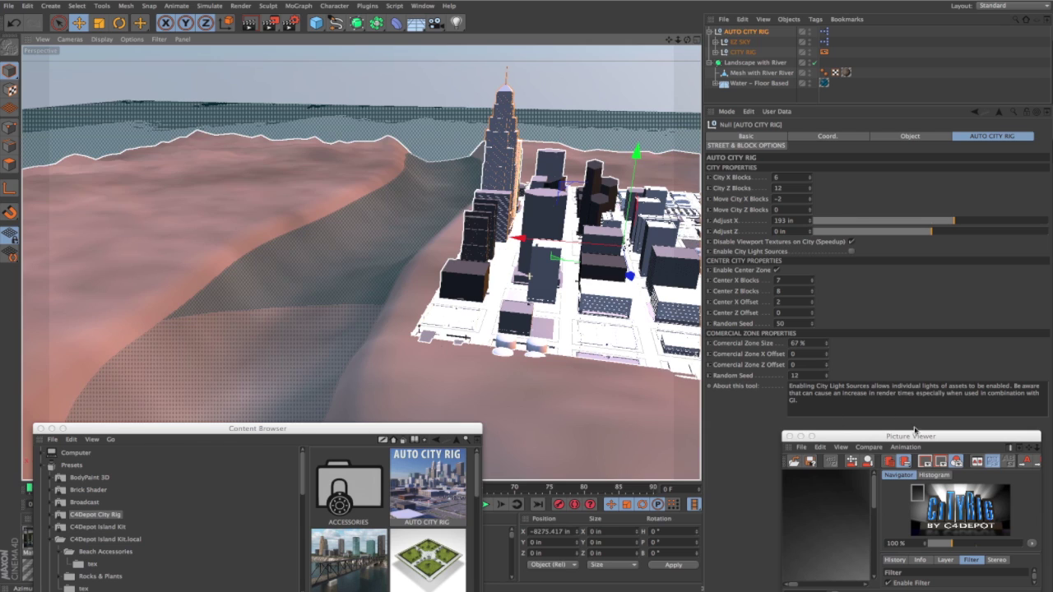
pyautogui.moveTo(423, 433); pyautogui.dragTo(875, 206)
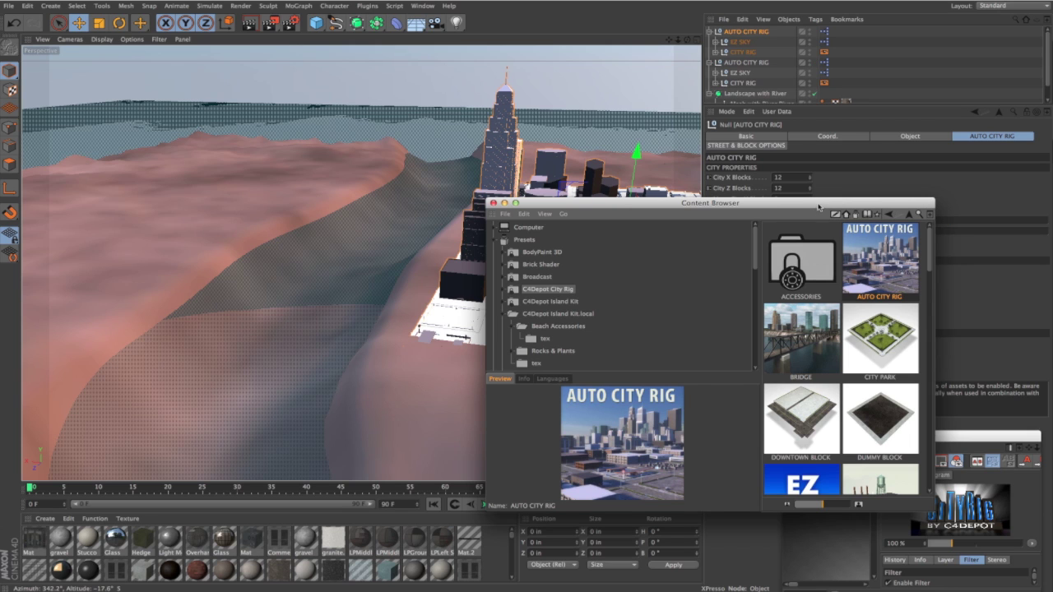
pyautogui.moveTo(818, 206); pyautogui.dragTo(515, 445)
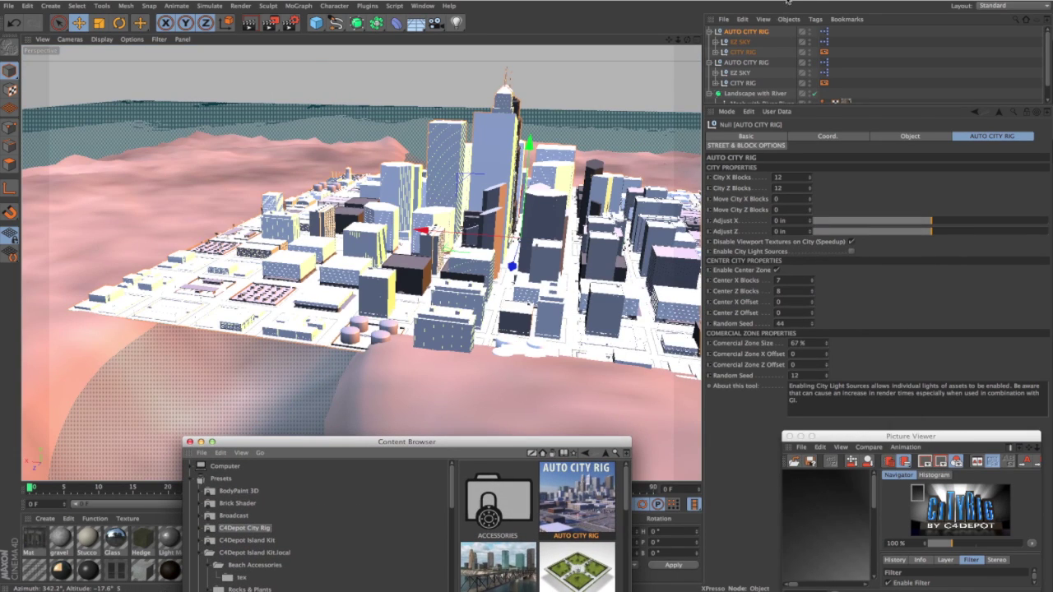
# Place the new city on the opposite riverbank with City X Blocks 6, Move City X Blocks 8 and Center X Offset -3
pyautogui.click(749, 35)
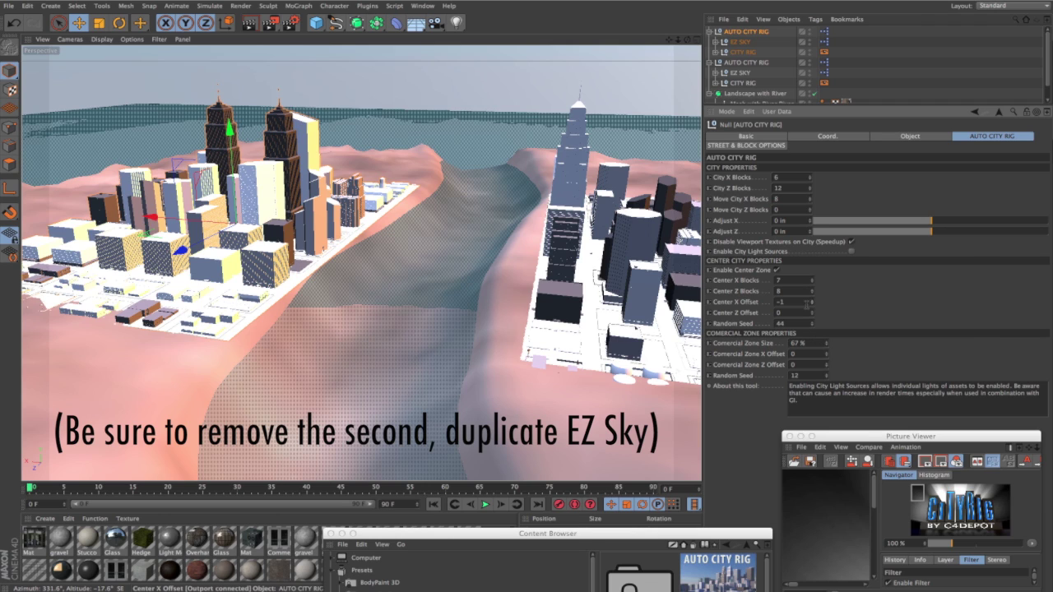
pyautogui.click(812, 305)
pyautogui.click(812, 305)
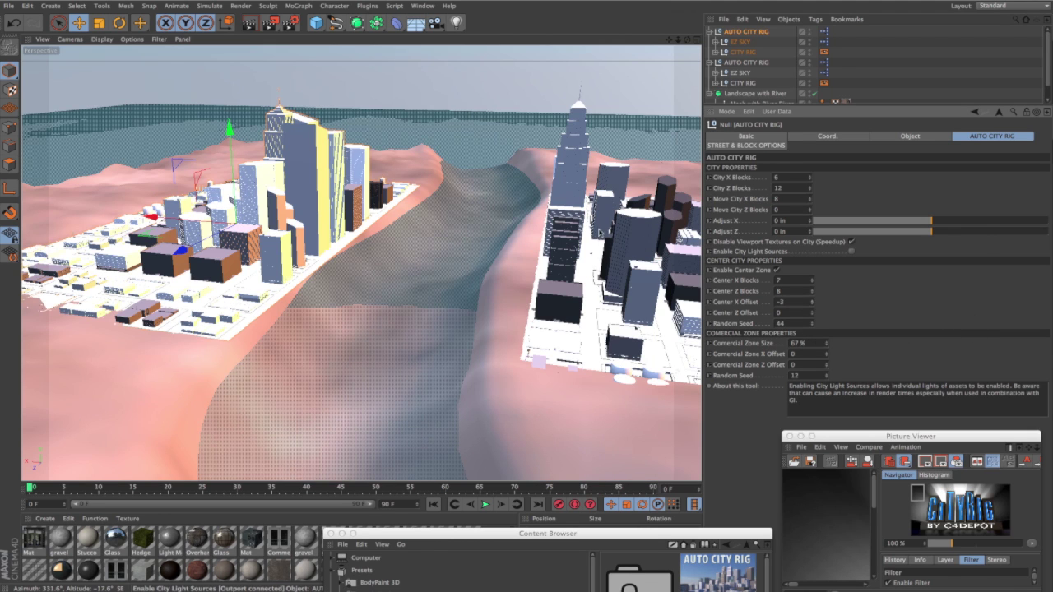
# Lengthen both cities along the river by setting City Z Blocks to 14 on each AUTO CITY RIG
pyautogui.click(810, 187)
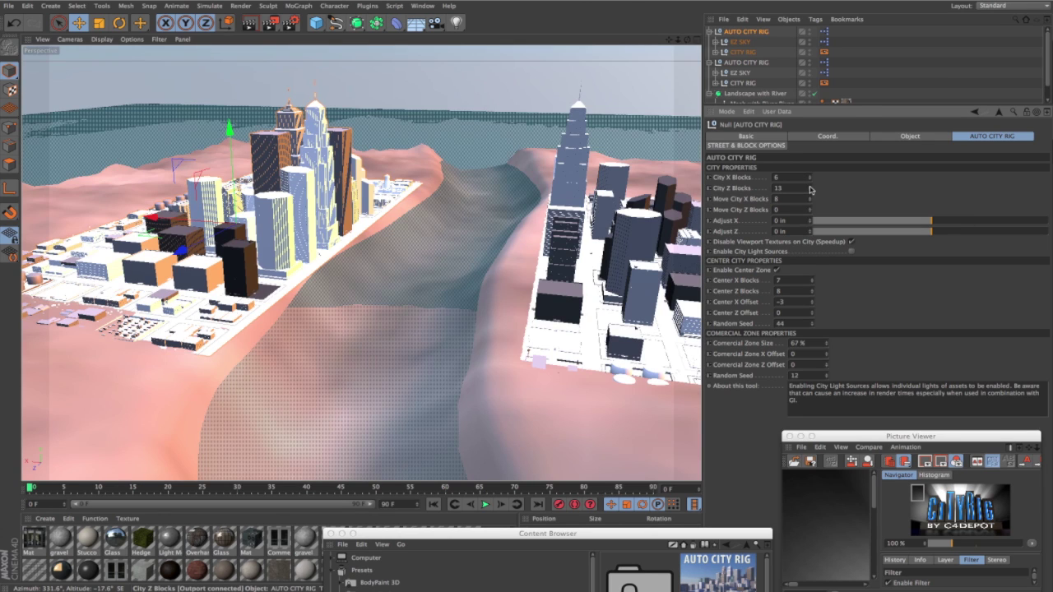
pyautogui.click(810, 188)
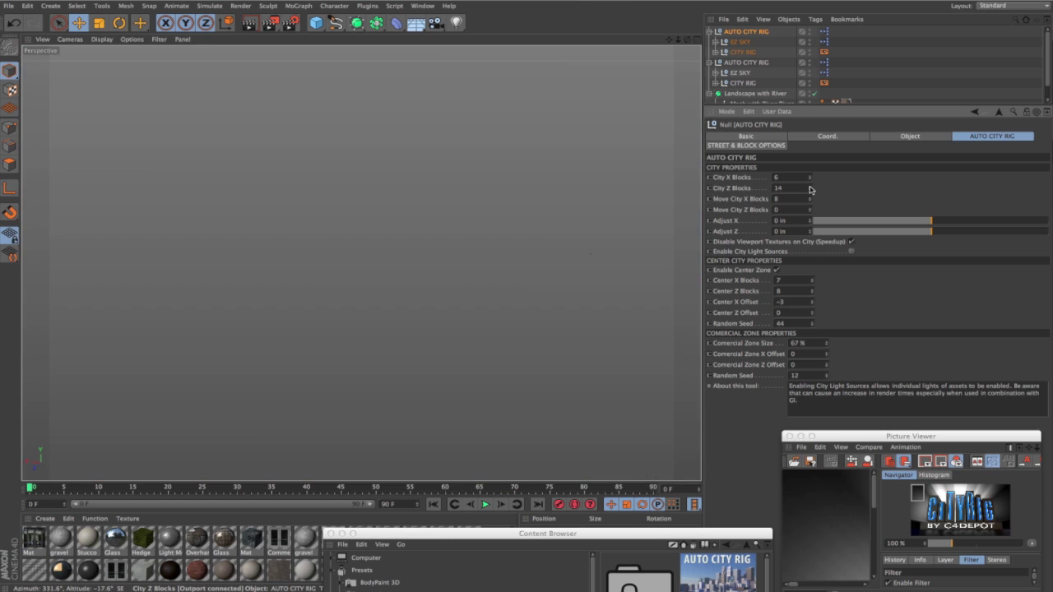
pyautogui.click(754, 64)
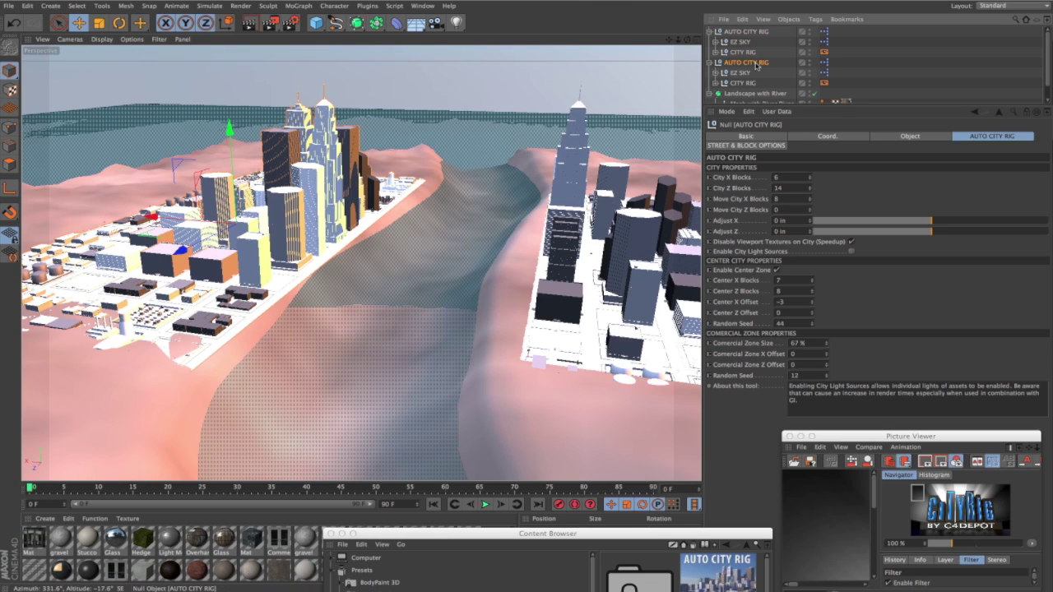
pyautogui.click(809, 187)
pyautogui.click(810, 188)
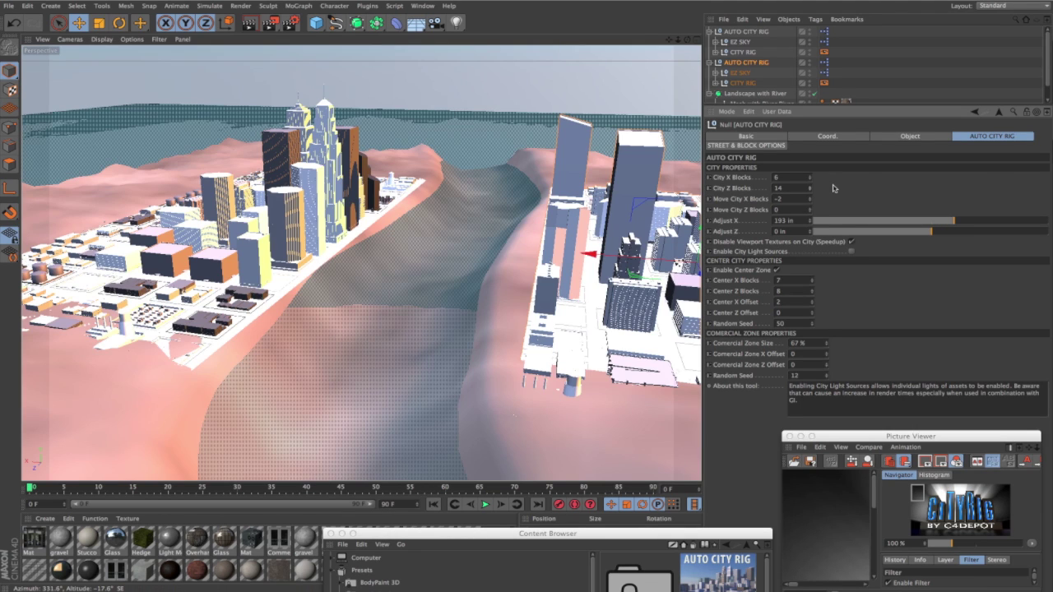
pyautogui.press('8')
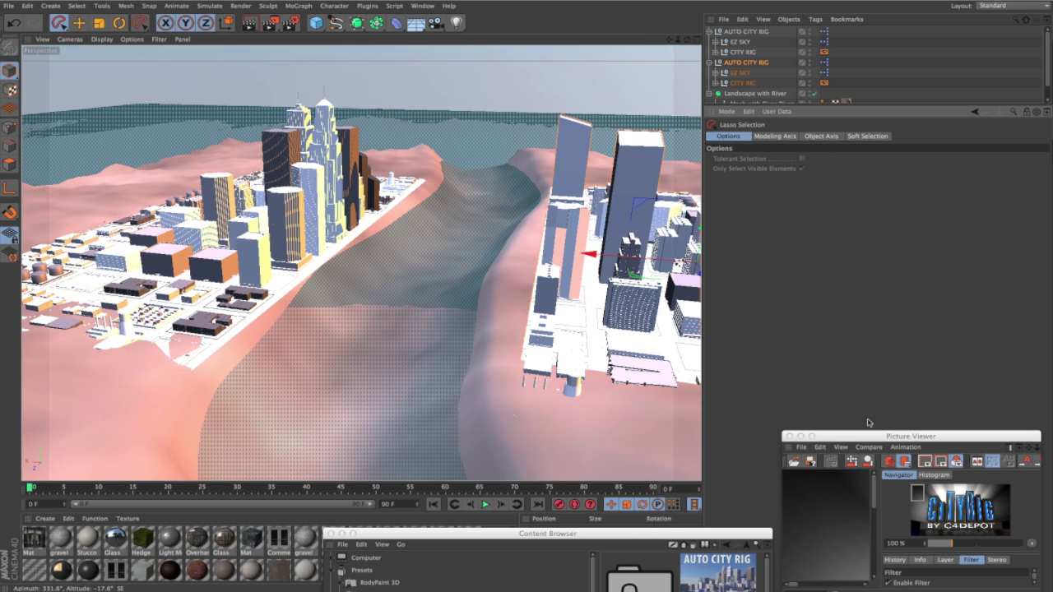
# Enlarge the object list area and add the BRIDGE preset from the City Rig library to the scene
pyautogui.moveTo(868, 106); pyautogui.dragTo(859, 154)
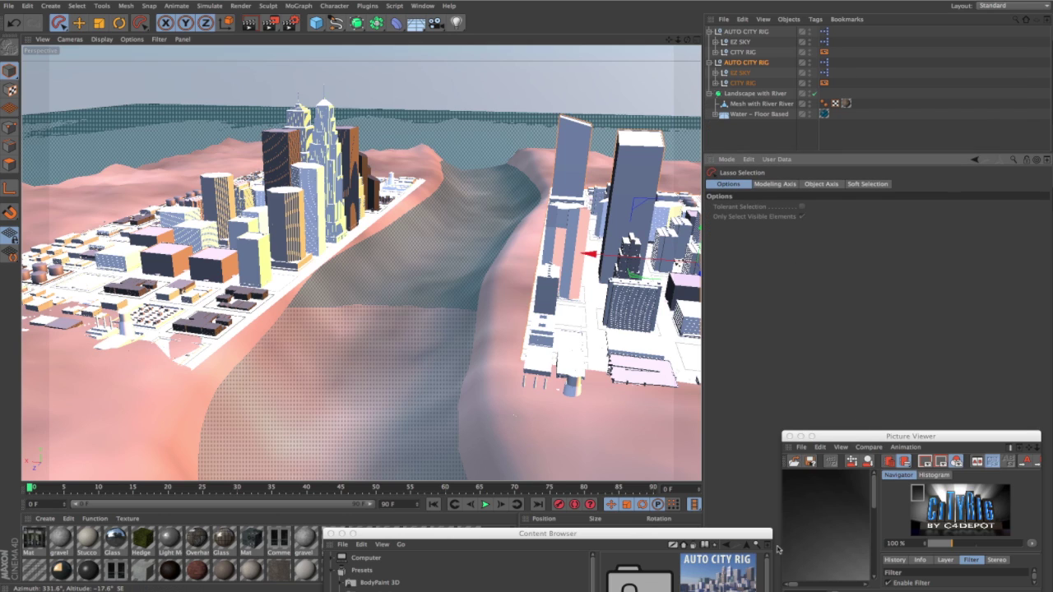
pyautogui.moveTo(749, 527); pyautogui.dragTo(836, 68)
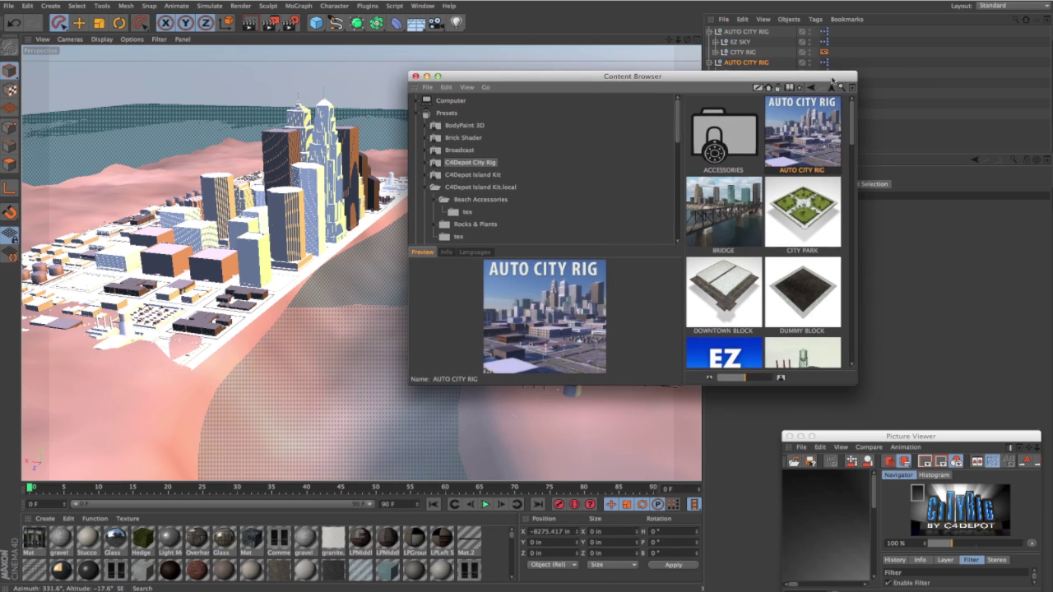
pyautogui.click(721, 220)
pyautogui.moveTo(607, 82); pyautogui.dragTo(842, 349)
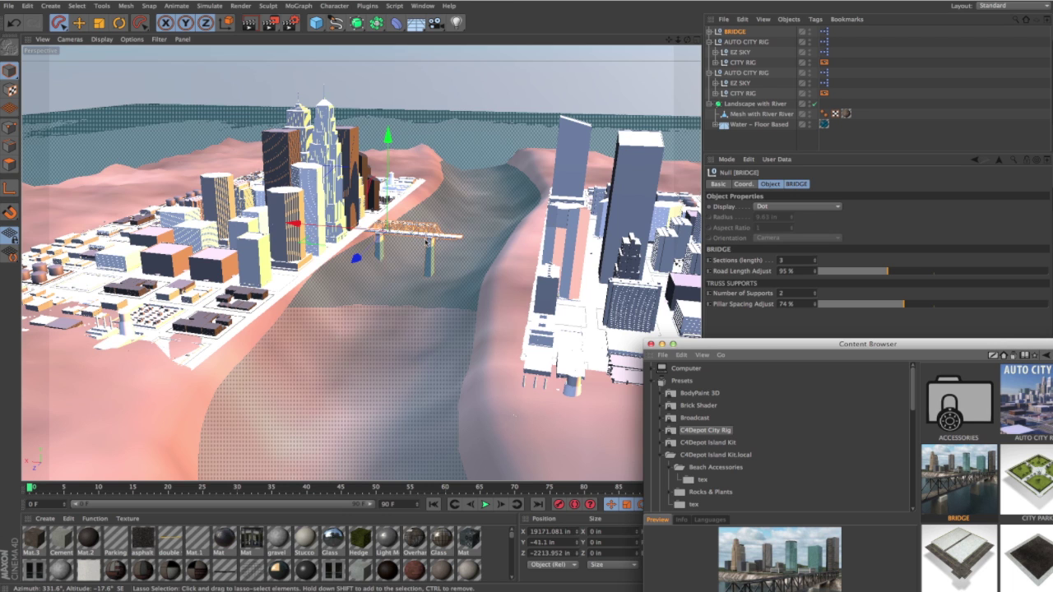
# Extend the bridge across the river with 8 sections, 4 supports, Road Length Adjust 111% and Pillar Spacing Adjust 54%
pyautogui.keyDown('alt'); pyautogui.moveTo(456, 242); pyautogui.dragTo(587, 255); pyautogui.keyUp('alt')
pyautogui.keyDown('alt'); pyautogui.moveTo(623, 253); pyautogui.dragTo(521, 82, button='right'); pyautogui.keyUp('alt')
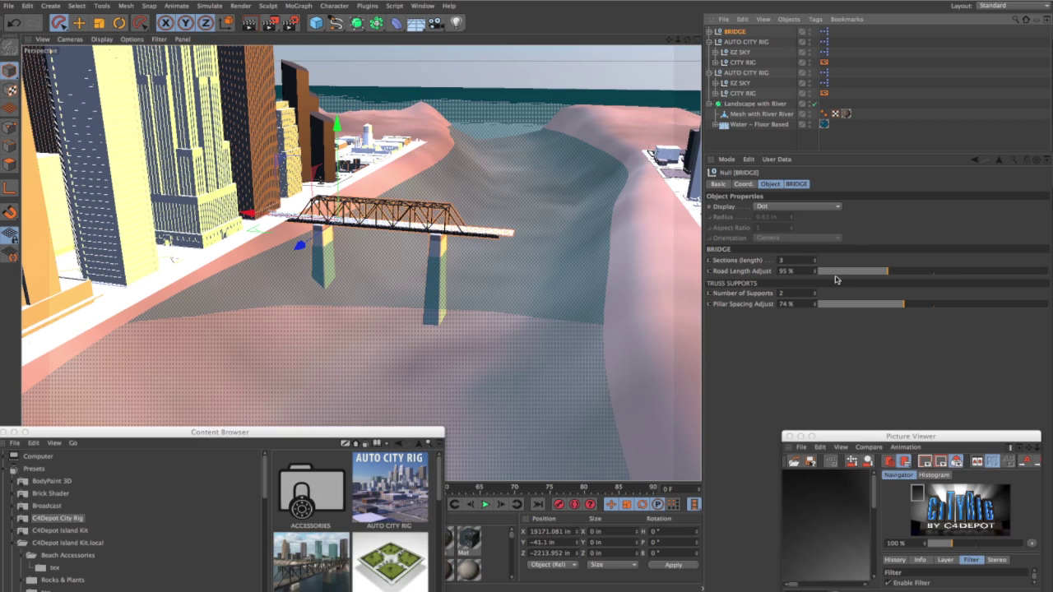
pyautogui.click(816, 260)
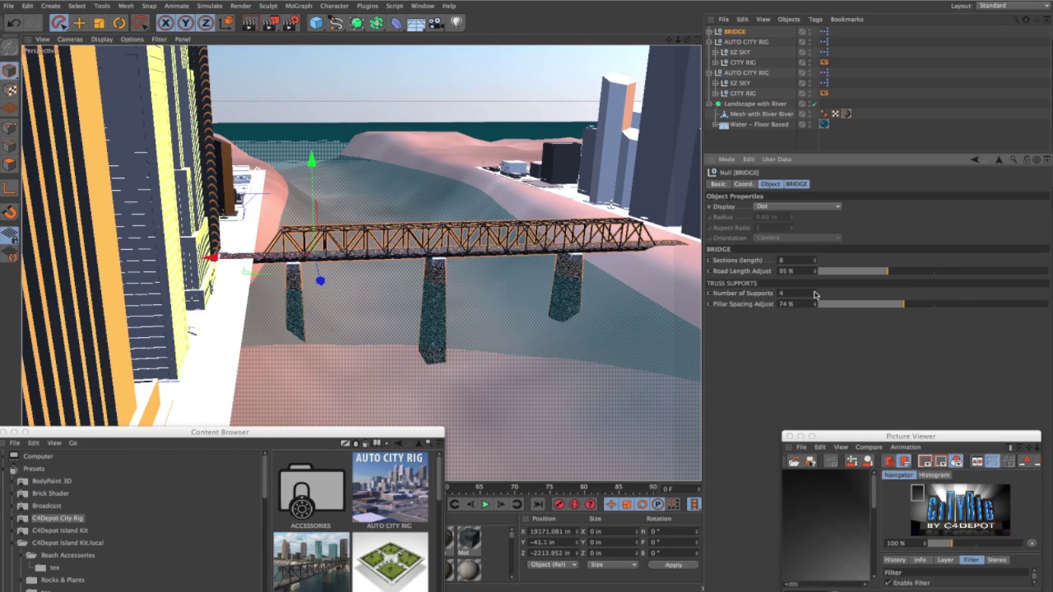
pyautogui.click(815, 306)
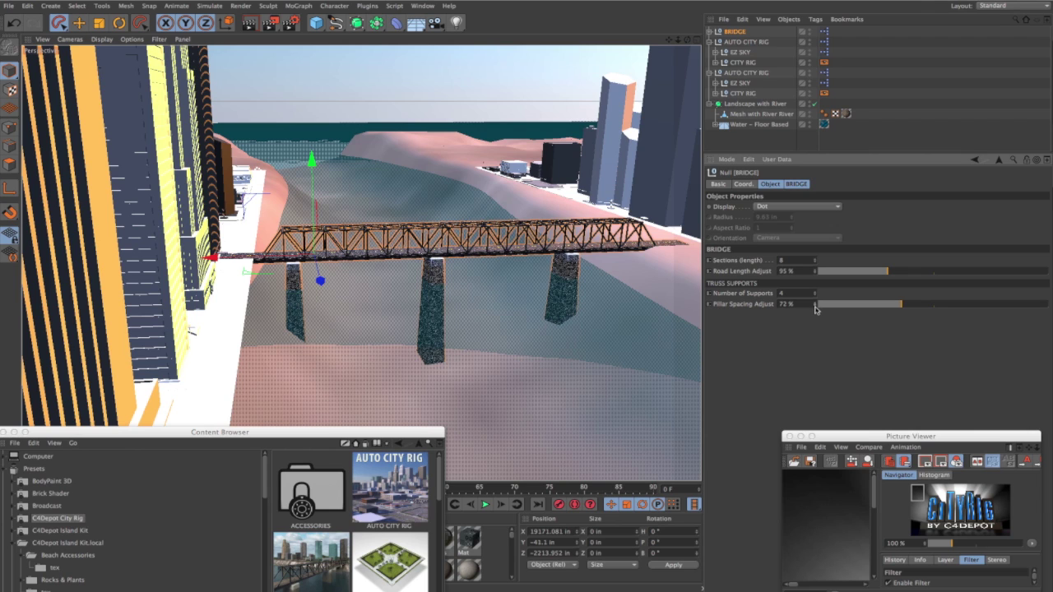
pyautogui.moveTo(815, 306); pyautogui.dragTo(815, 262)
# Move the bridge along Z to about -4540 in so it clears the building at its near end
pyautogui.keyDown('alt'); pyautogui.moveTo(523, 281); pyautogui.dragTo(625, 342); pyautogui.keyUp('alt')
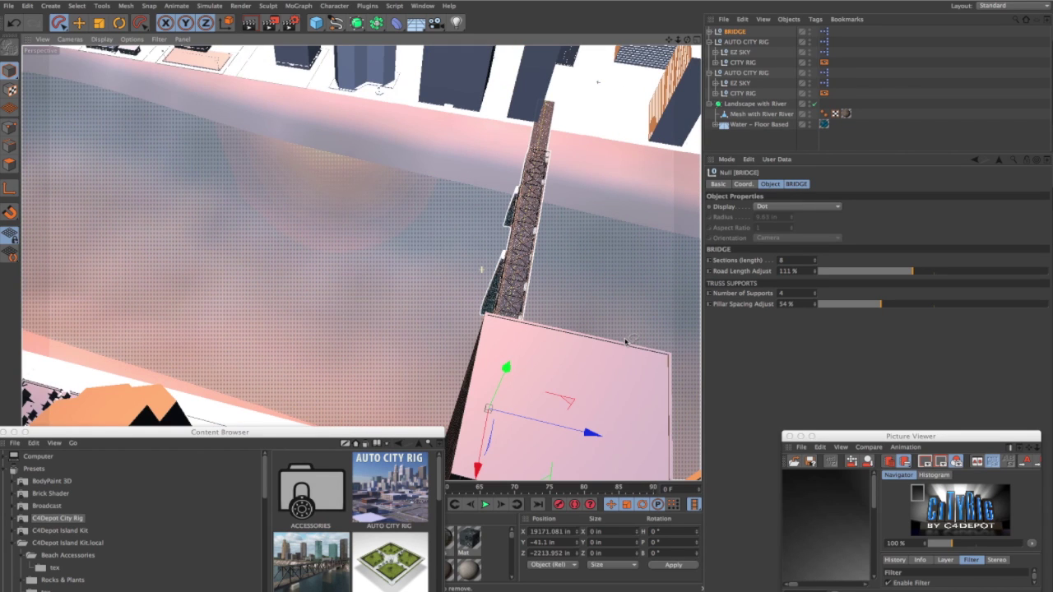
pyautogui.click(78, 22)
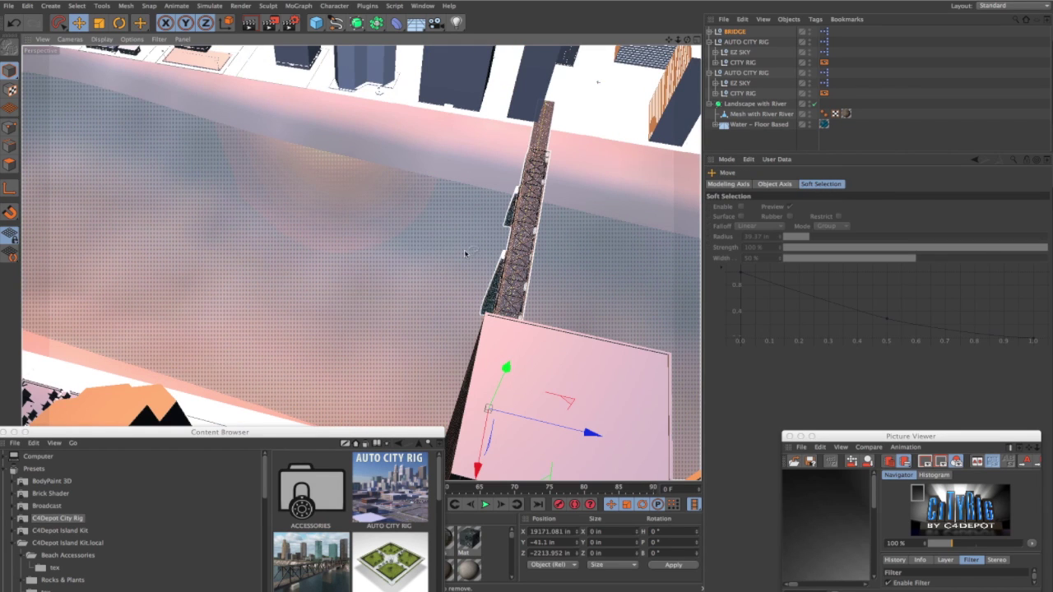
pyautogui.moveTo(593, 433); pyautogui.dragTo(520, 416)
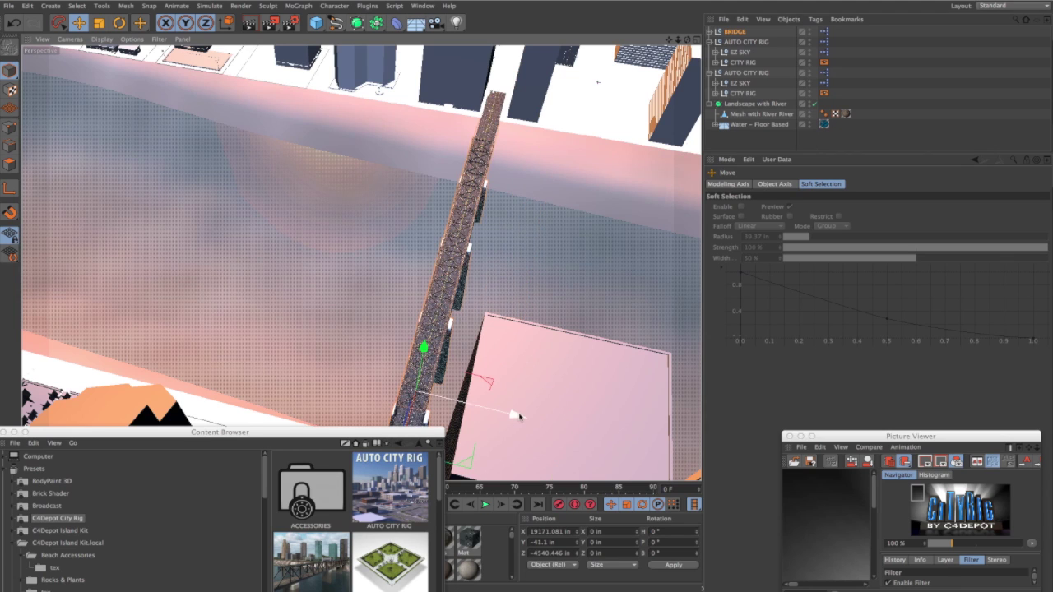
# Enable modern street lights and modern traffic lights in the Street & Block Options of the original AUTO CITY RIG
pyautogui.keyDown('alt'); pyautogui.moveTo(500, 325); pyautogui.dragTo(555, 294); pyautogui.keyUp('alt')
pyautogui.keyDown('alt'); pyautogui.moveTo(553, 417); pyautogui.dragTo(518, 51, button='middle'); pyautogui.keyUp('alt')
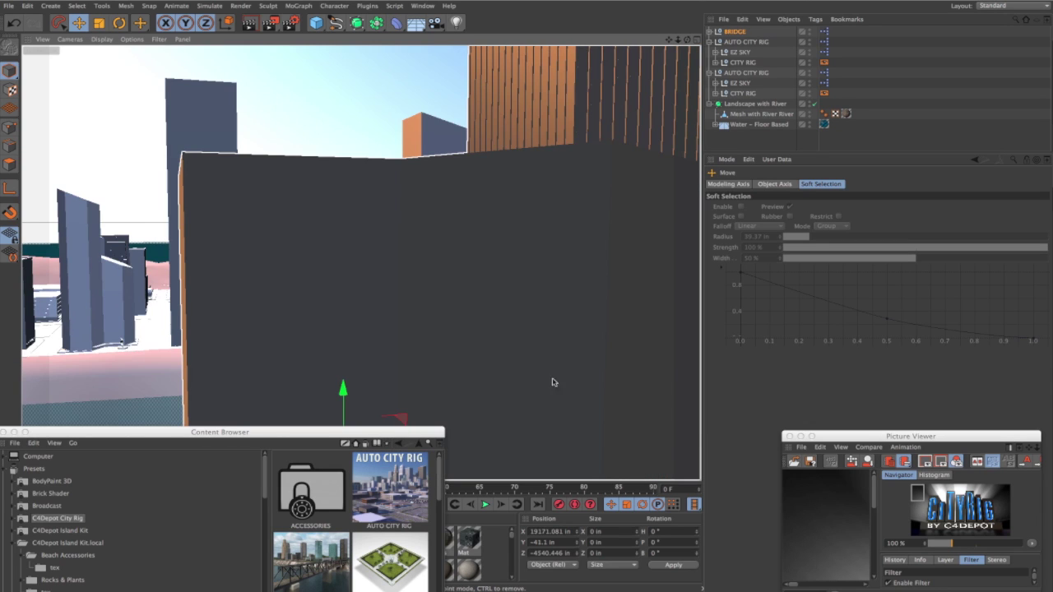
pyautogui.keyDown('alt'); pyautogui.moveTo(364, 302); pyautogui.dragTo(740, 256, button='middle'); pyautogui.keyUp('alt')
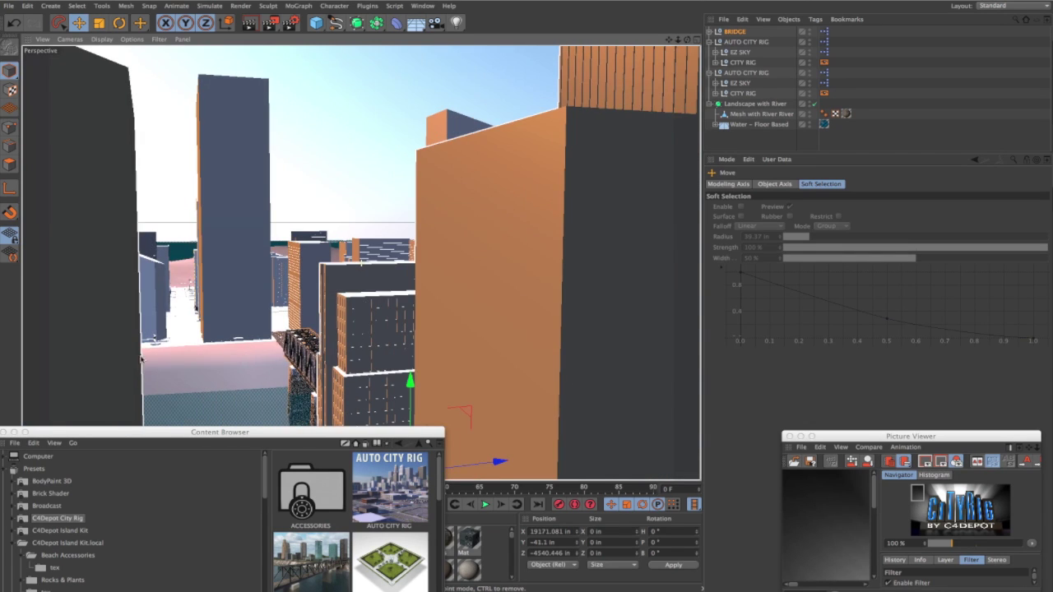
pyautogui.keyDown('alt'); pyautogui.moveTo(366, 310); pyautogui.dragTo(433, 361); pyautogui.keyUp('alt')
pyautogui.keyDown('alt'); pyautogui.moveTo(274, 159); pyautogui.dragTo(424, 233); pyautogui.keyUp('alt')
pyautogui.keyDown('alt'); pyautogui.moveTo(339, 197); pyautogui.dragTo(308, 133, button='middle'); pyautogui.keyUp('alt')
pyautogui.click(745, 73)
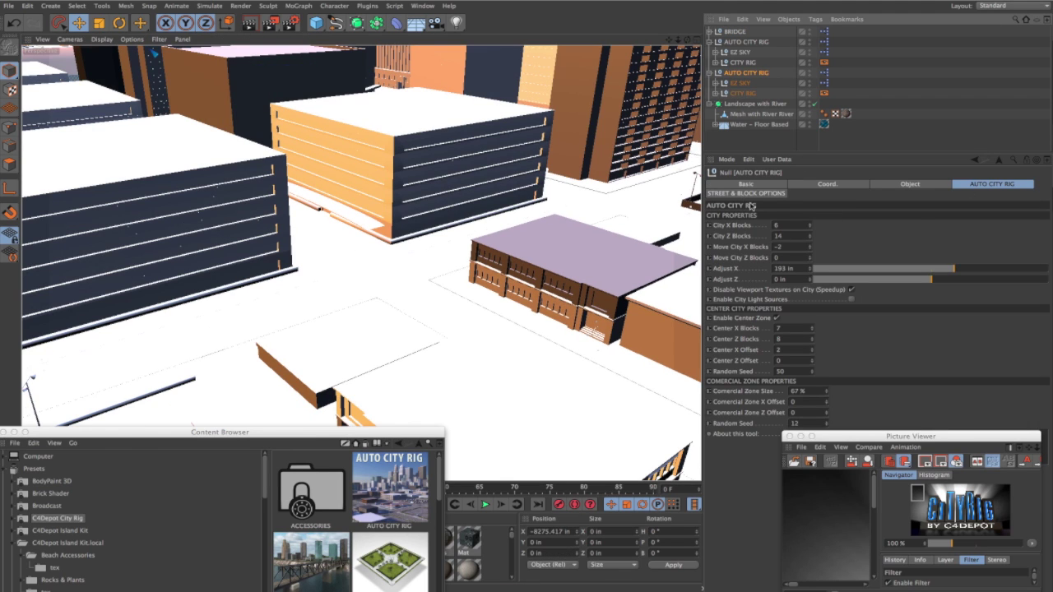
pyautogui.moveTo(921, 436); pyautogui.dragTo(315, 451)
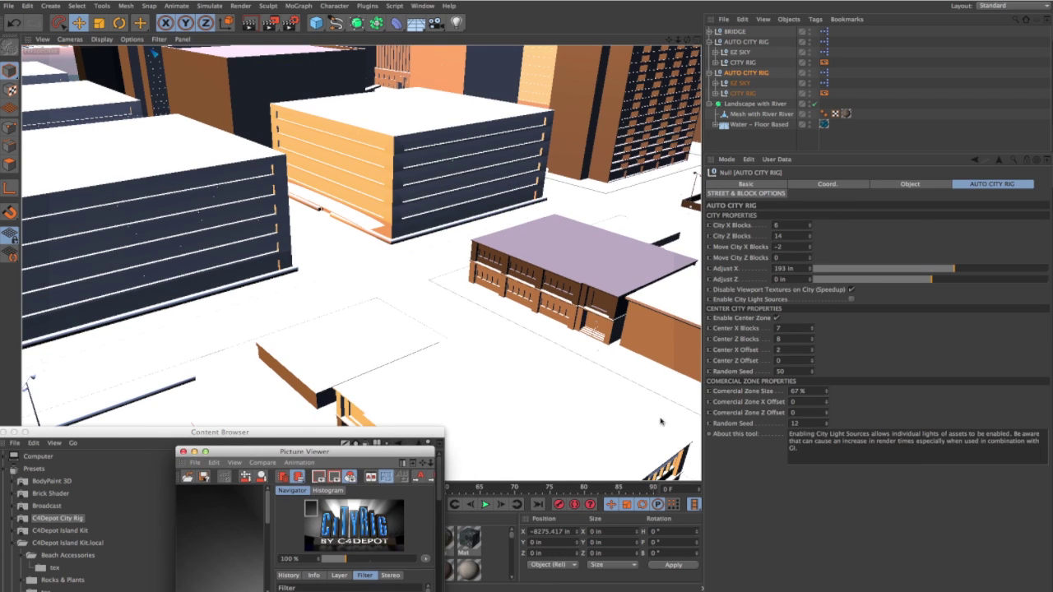
pyautogui.click(768, 194)
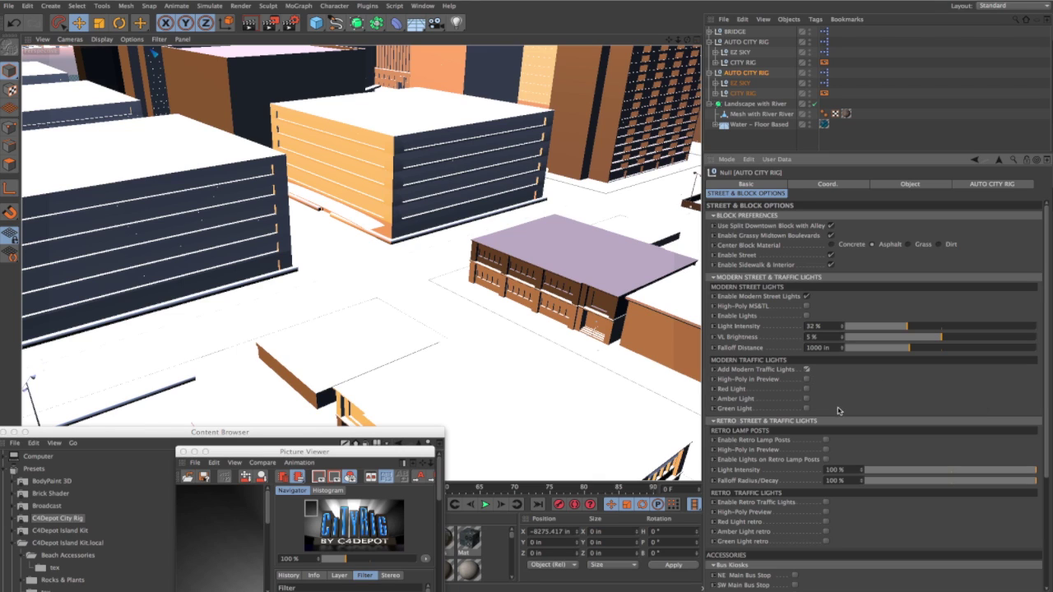
# Enable modern traffic lights and modern street lights for the second city's AUTO CITY RIG
pyautogui.click(746, 41)
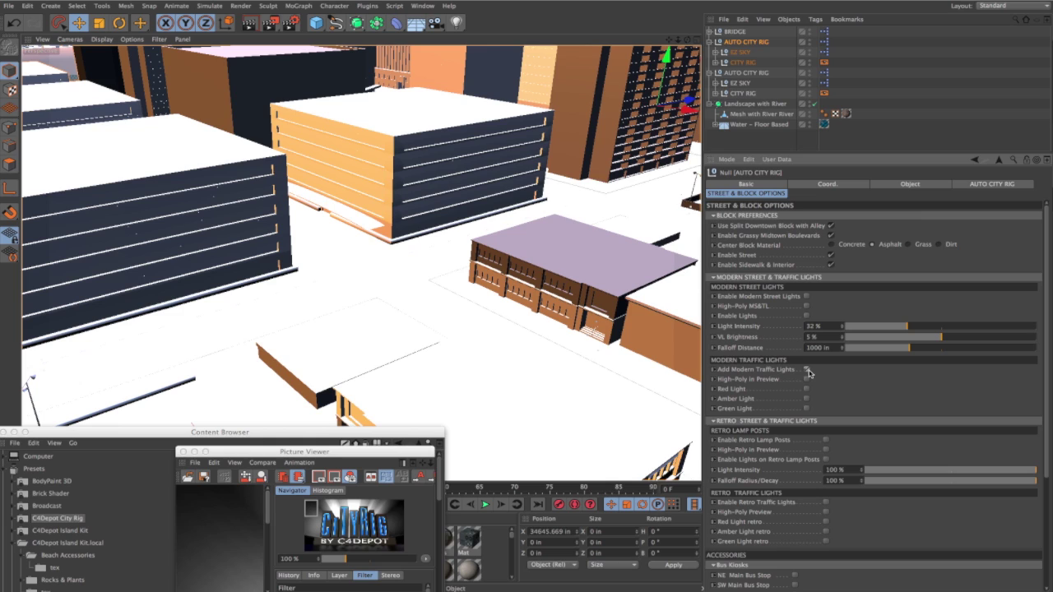
pyautogui.click(807, 370)
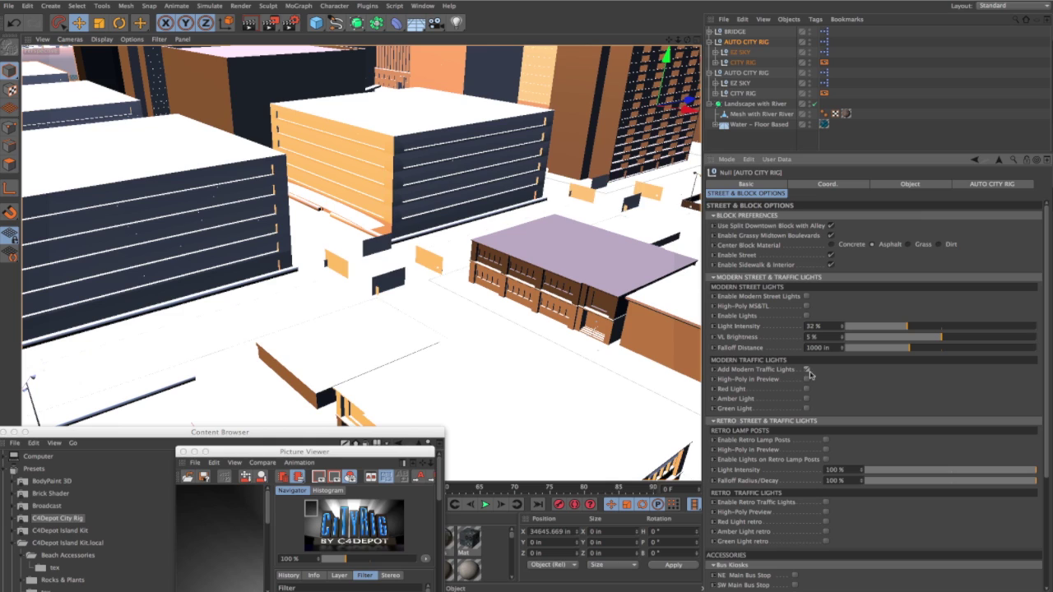
pyautogui.click(806, 296)
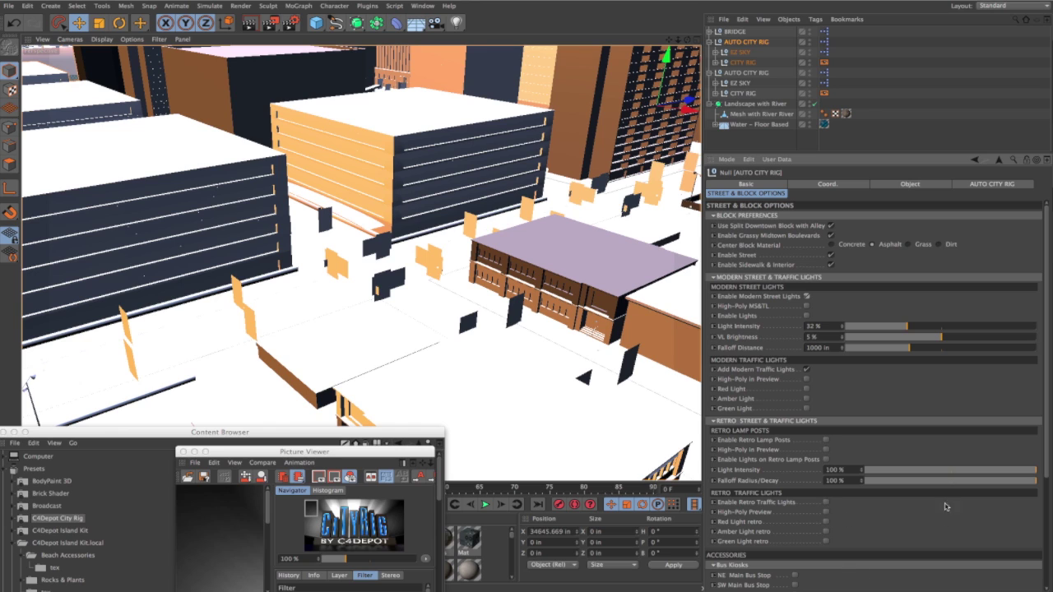
# Enable trees along the streets of the second city in the rig's Accessories options
pyautogui.scroll(-5, 1050, 338)
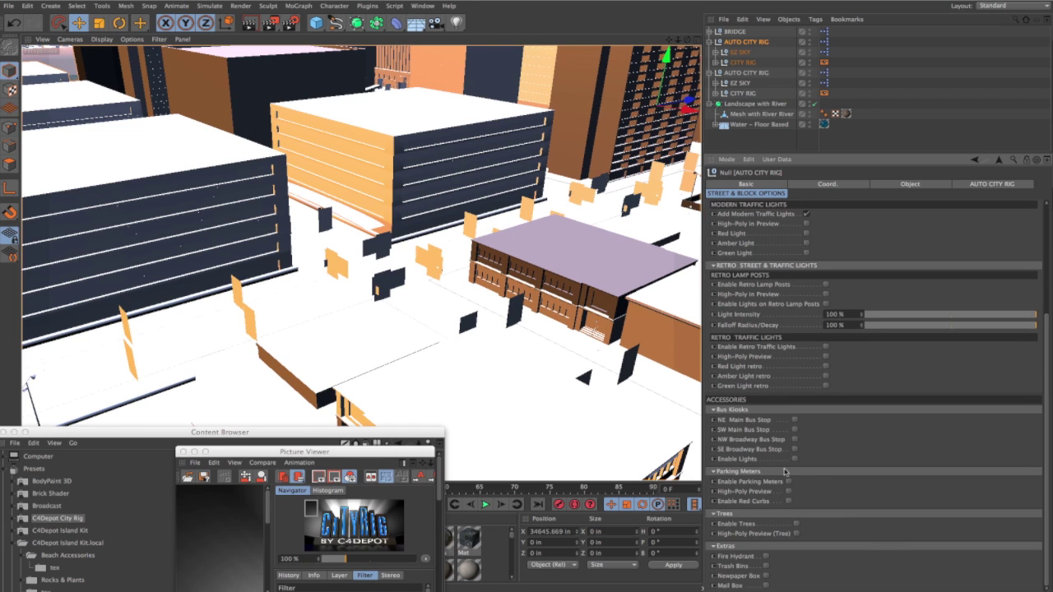
pyautogui.click(797, 524)
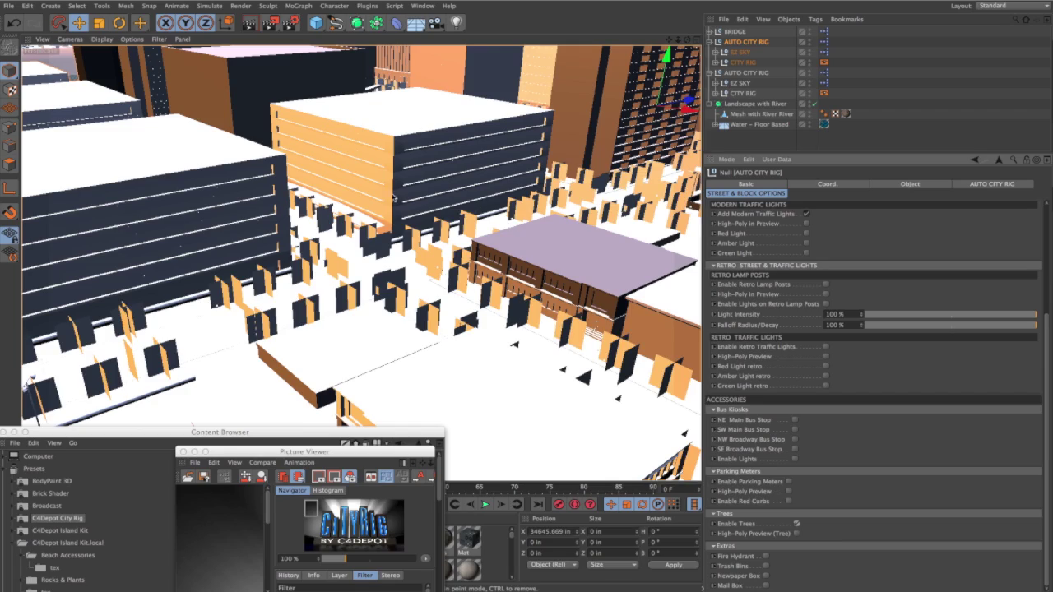
pyautogui.keyDown('alt'); pyautogui.moveTo(354, 194); pyautogui.dragTo(387, 213); pyautogui.keyUp('alt')
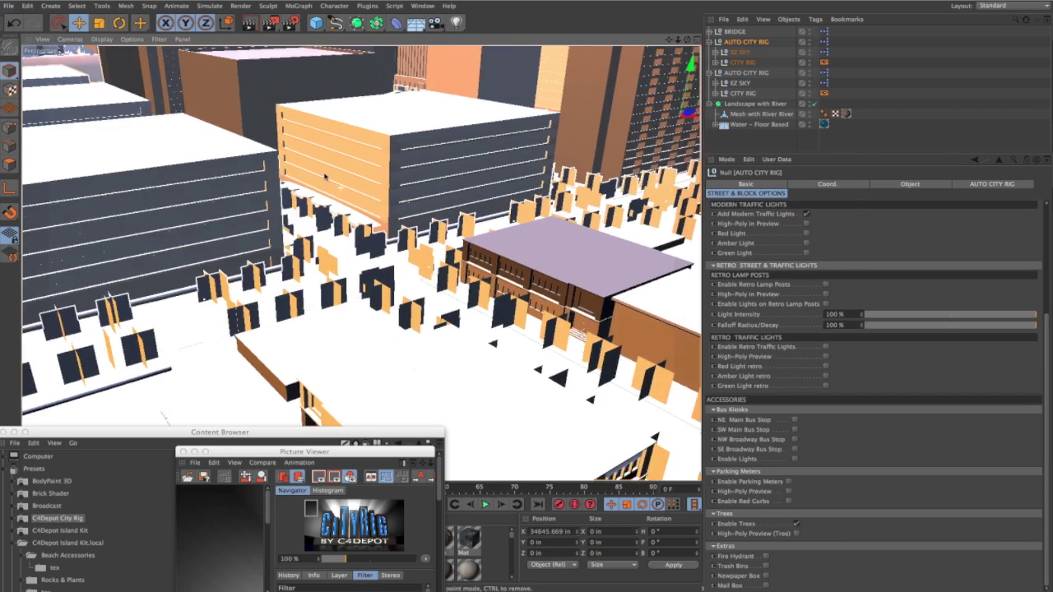